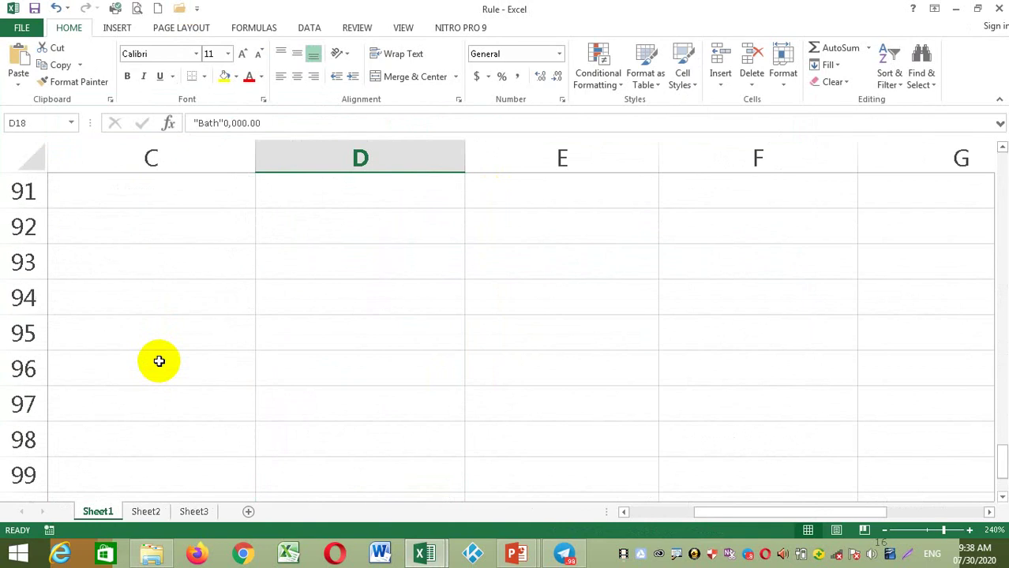
Step: Enter the numbers 12, 1 and 5 in cells C272, D272 and E272 of Sheet1
scroll(159, 361, down, 20)
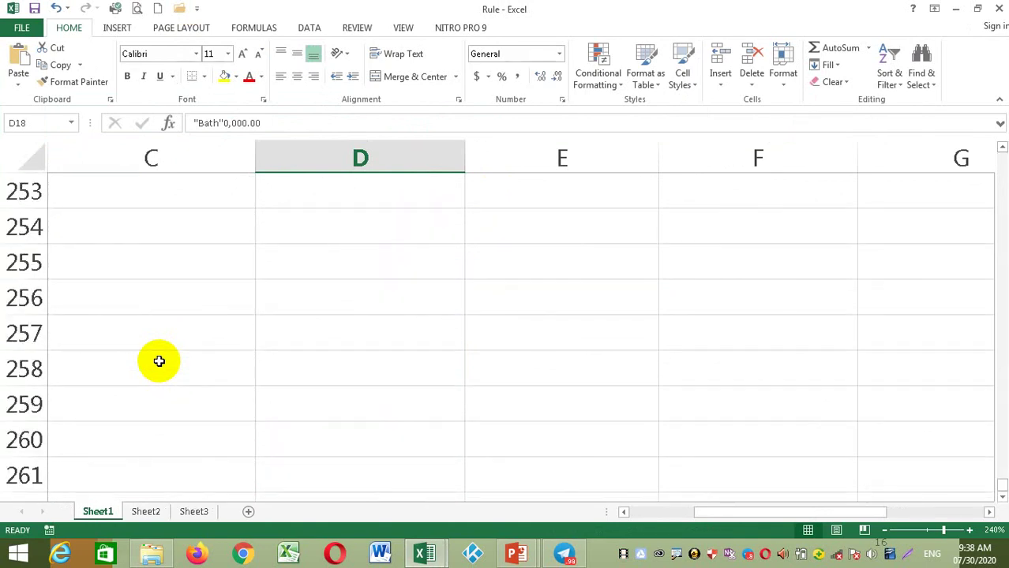
click(167, 250)
scroll(167, 254, down, 6)
click(167, 256)
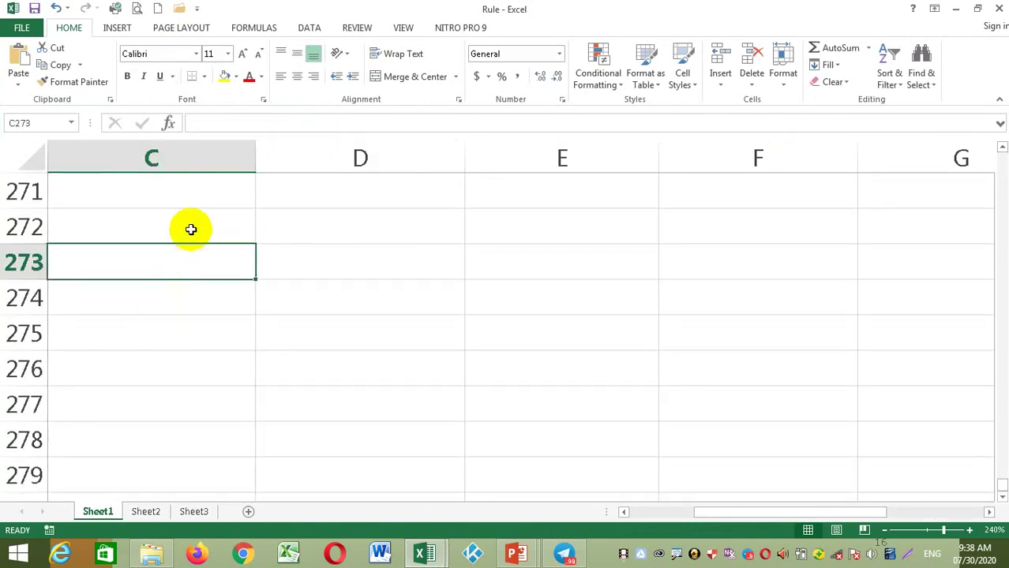
click(190, 228)
text(12)
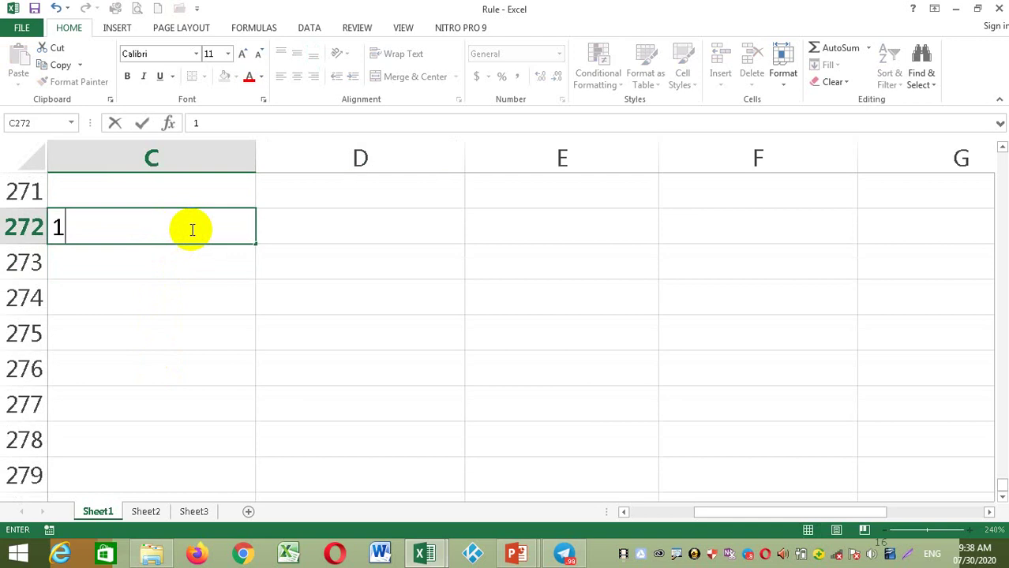
click(310, 224)
text(1)
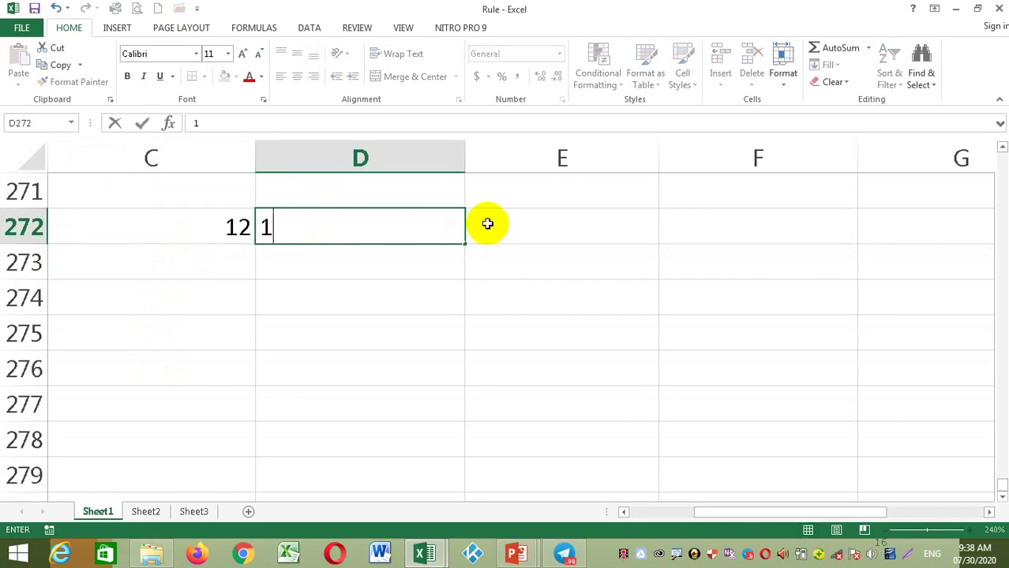
click(492, 223)
text(5)
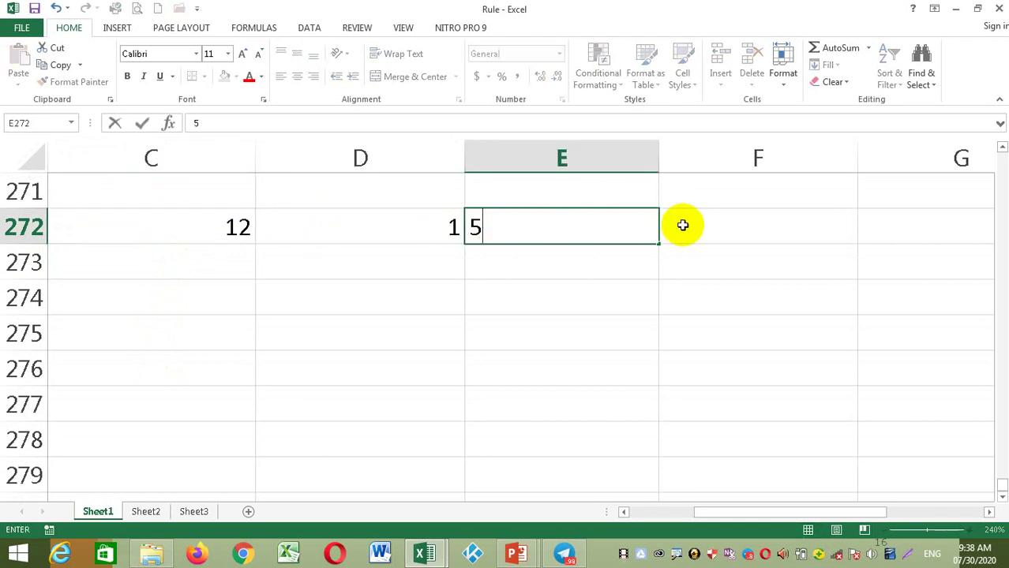
Step: Calculate the smallest value of C272:E272 in cell F272 with the MIN function
click(683, 229)
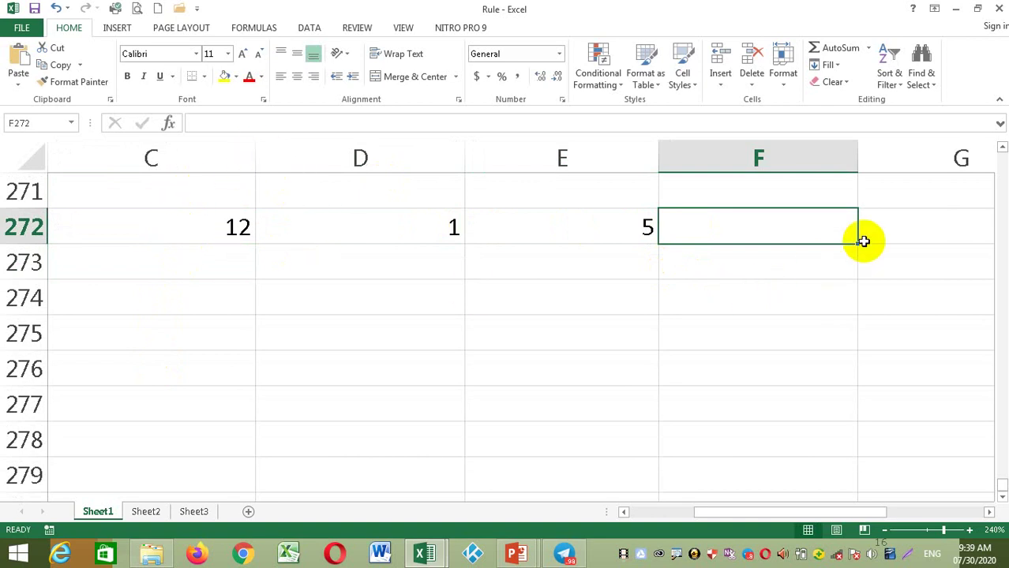
text(=M)
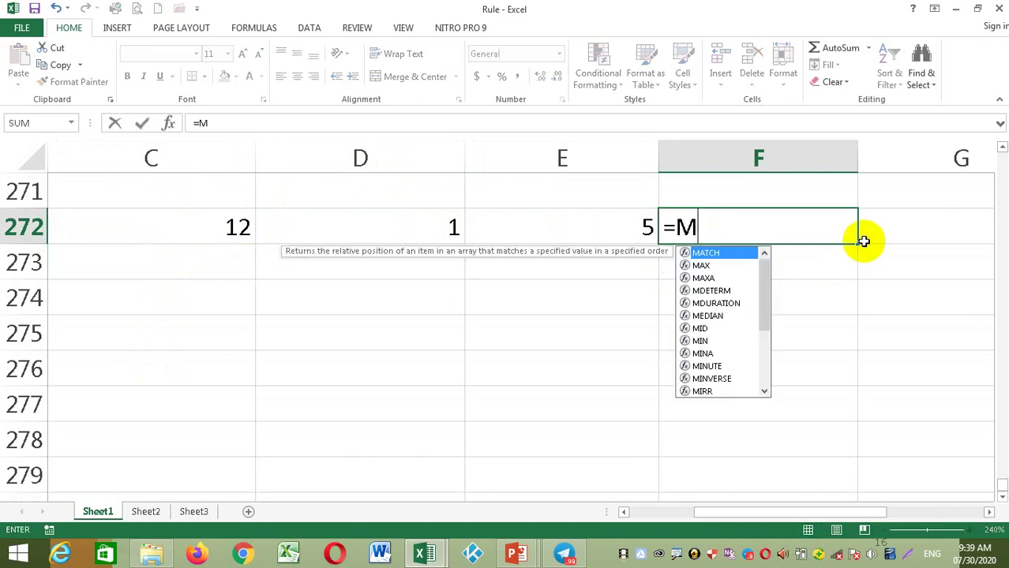
text(in)
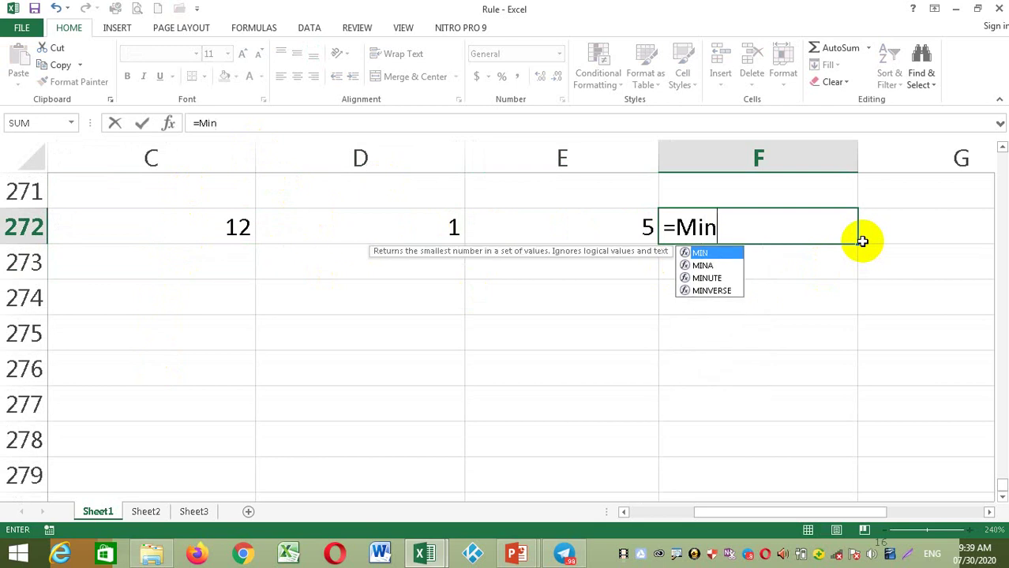
text(()
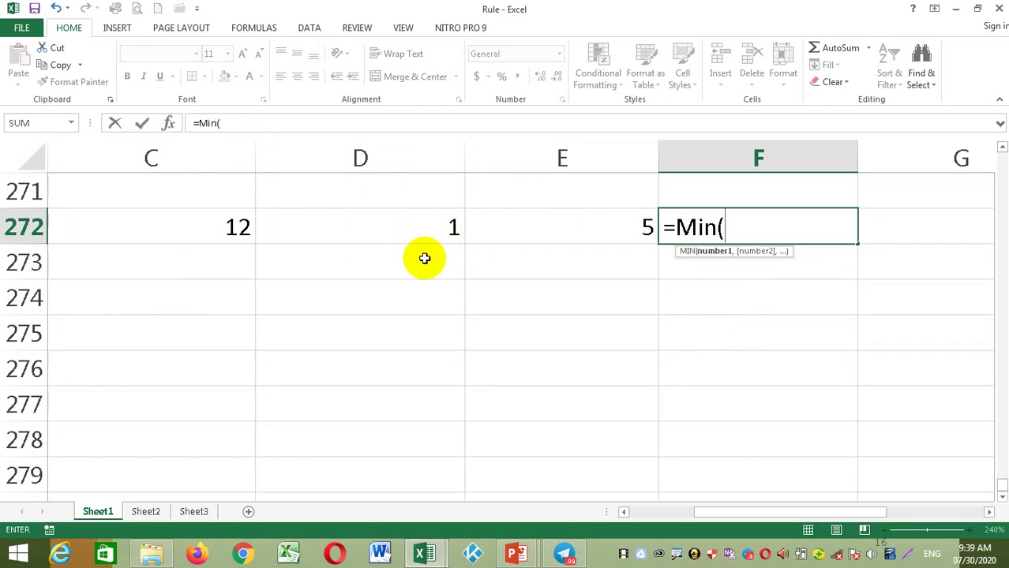
click(225, 229)
drag(298, 233, 551, 228)
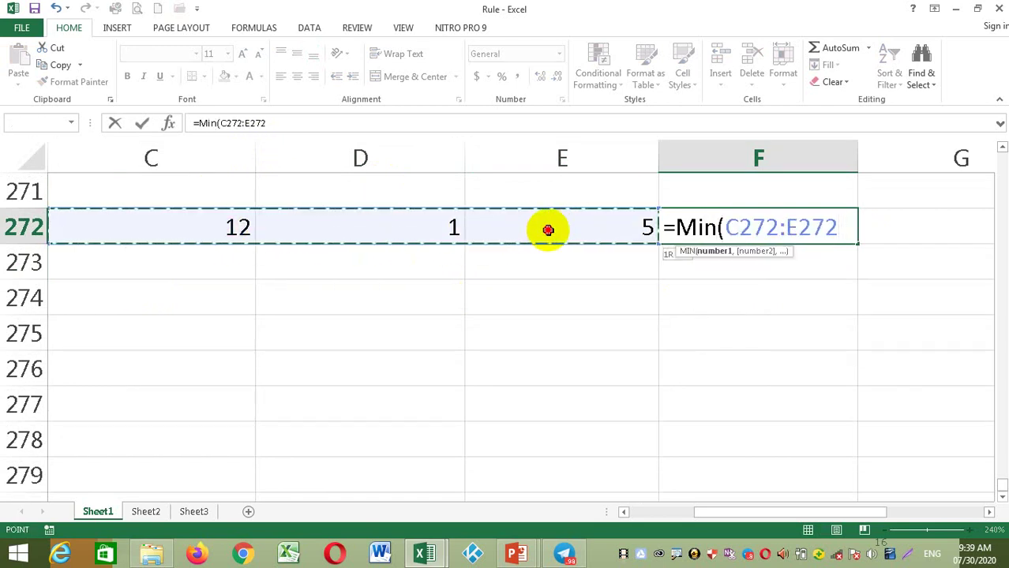
text())
key(Return)
click(840, 231)
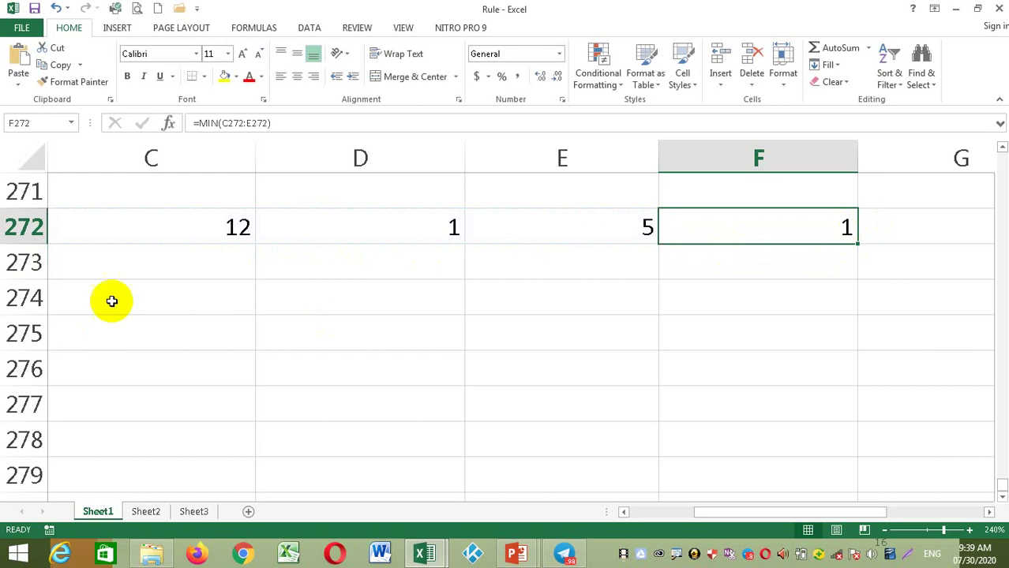
Step: Enter the numbers 45, 89 and 100 in cells C273, D273 and E273
click(192, 267)
text(45)
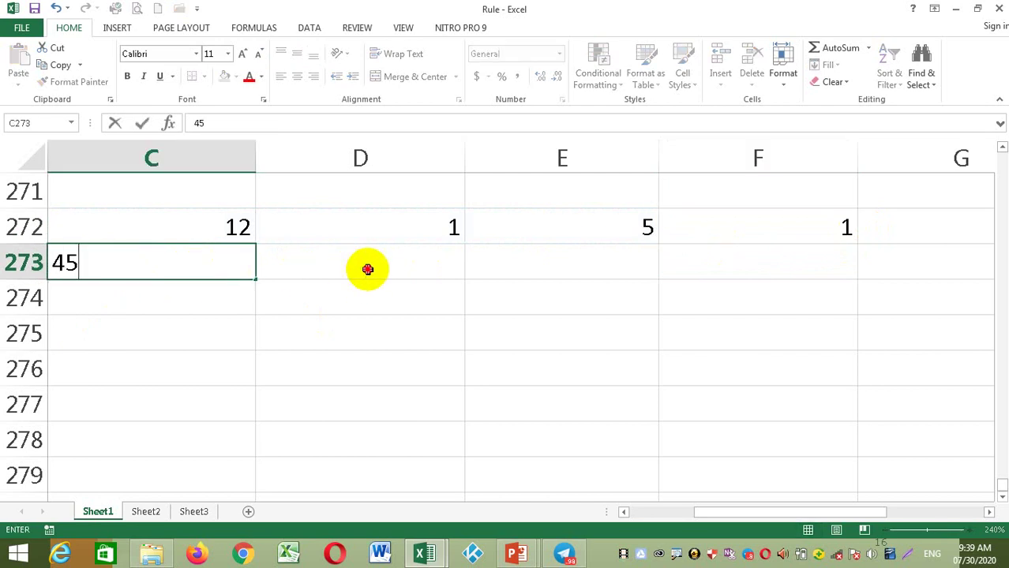
click(367, 269)
text(89)
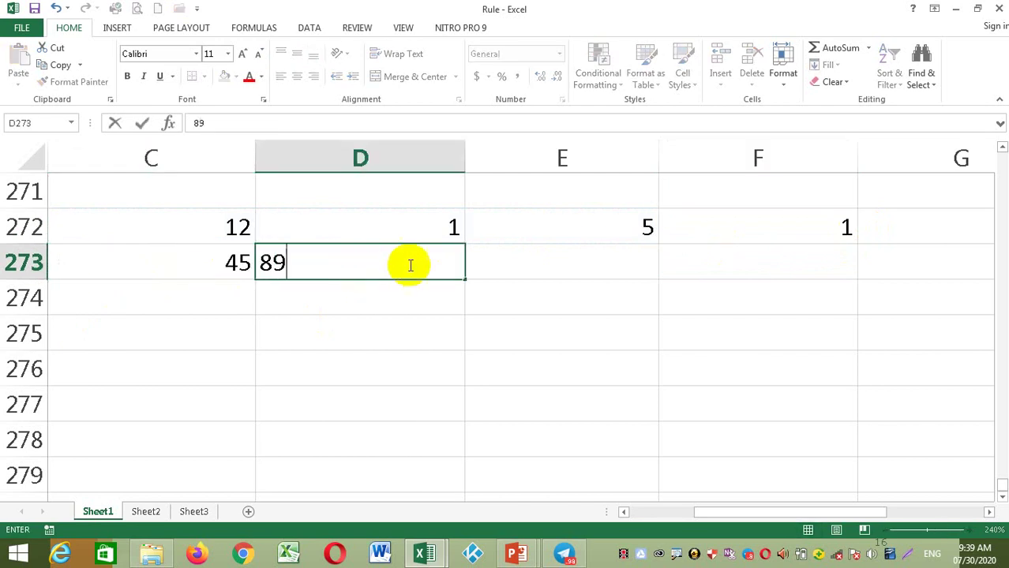
click(531, 259)
text(100)
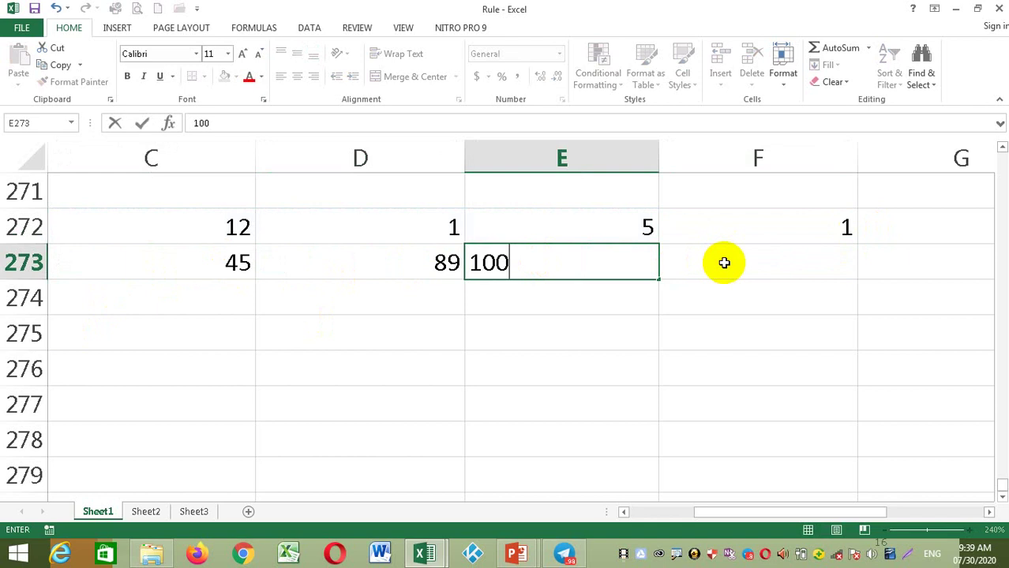
Step: Calculate the largest value of C273:E273 in cell F273 with the MAX function and review the formula's function name and range
click(827, 262)
text(=)
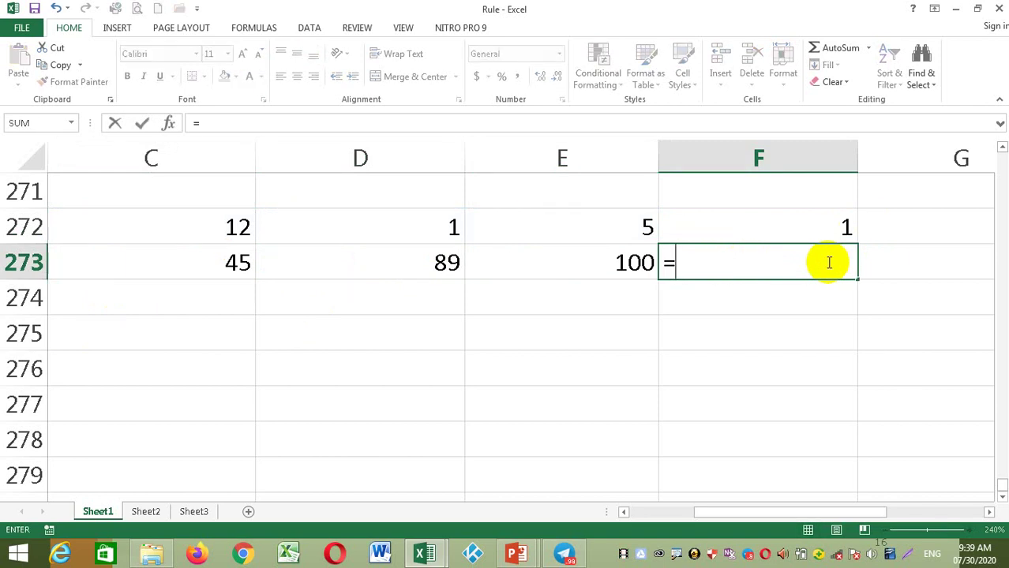
text(Max)
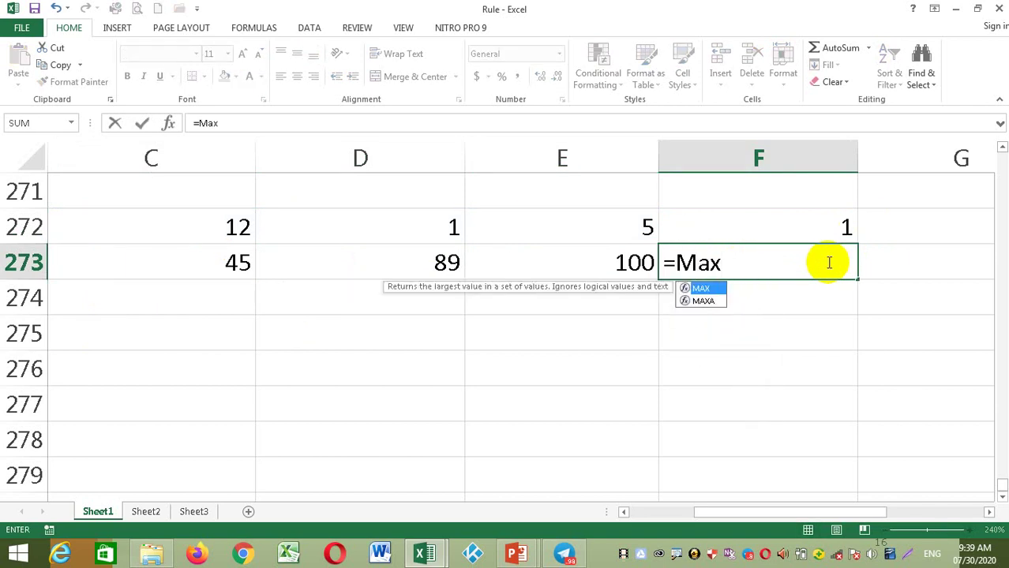
text(()
click(249, 262)
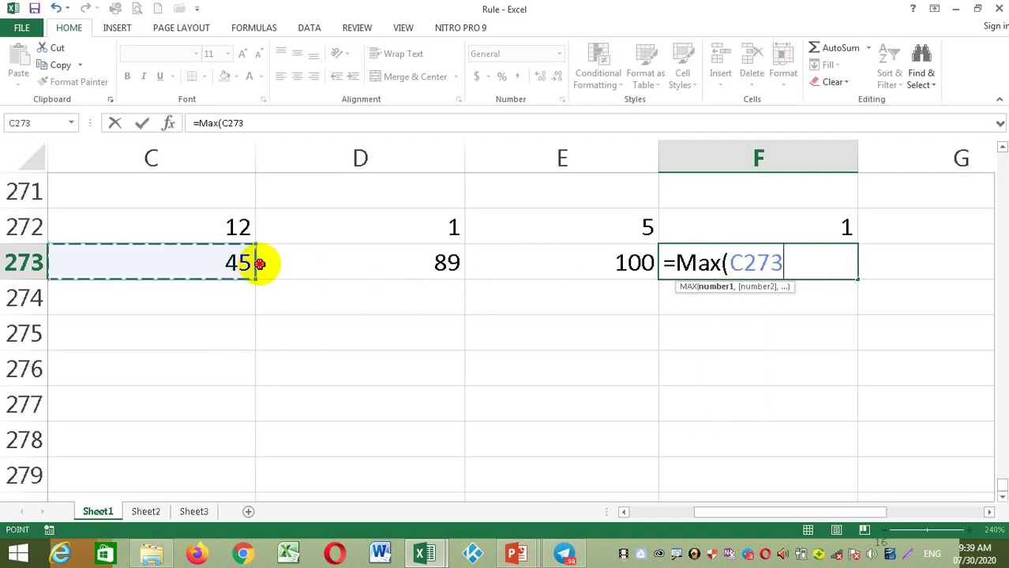
drag(260, 263, 556, 263)
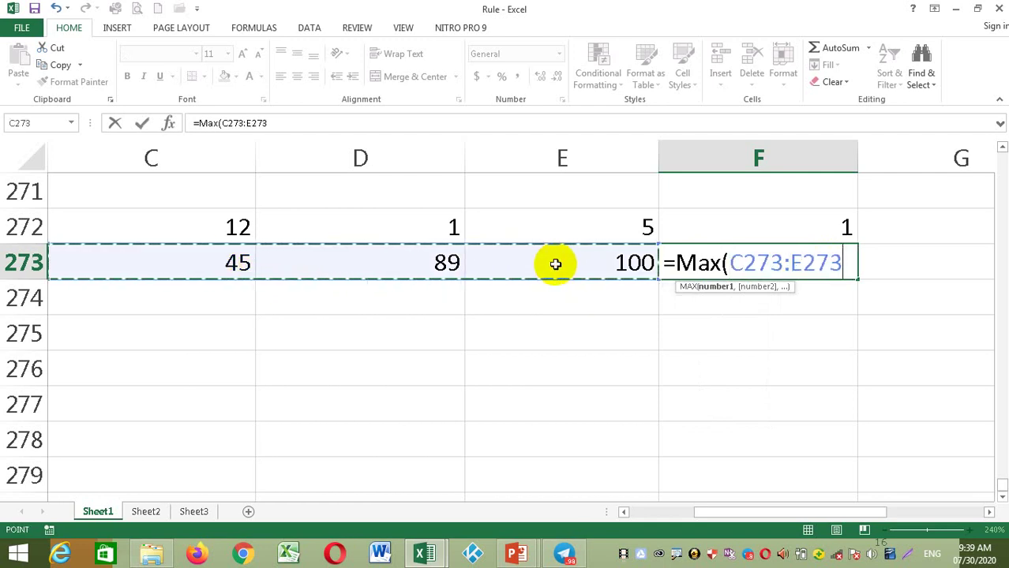
text())
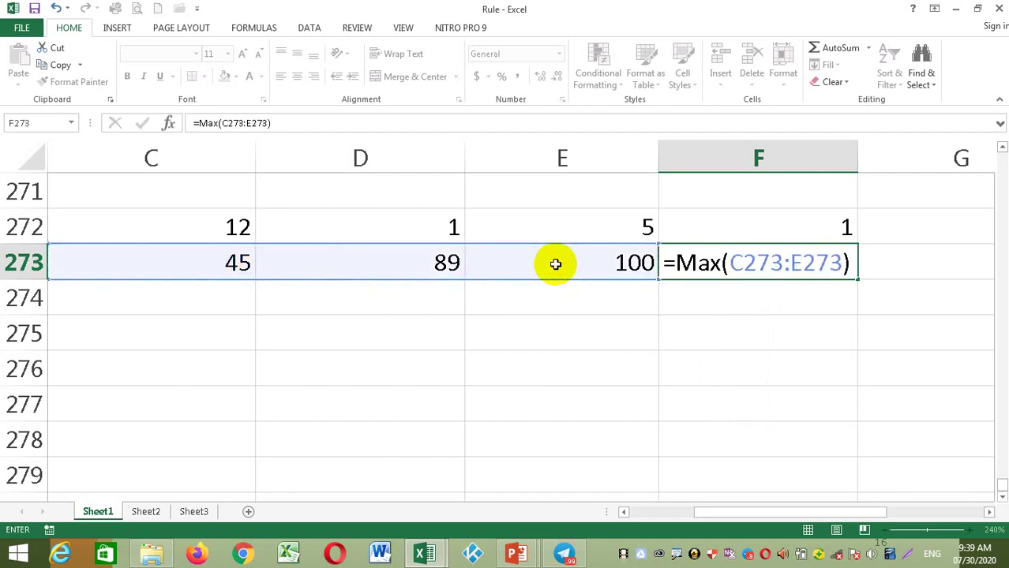
key(Return)
click(752, 255)
double_click(754, 256)
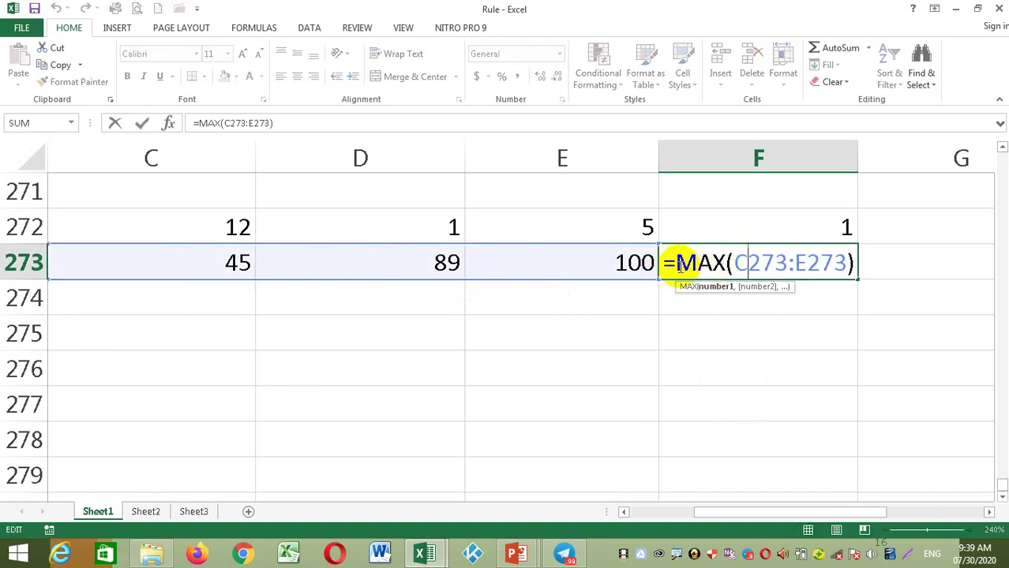
drag(677, 267, 730, 263)
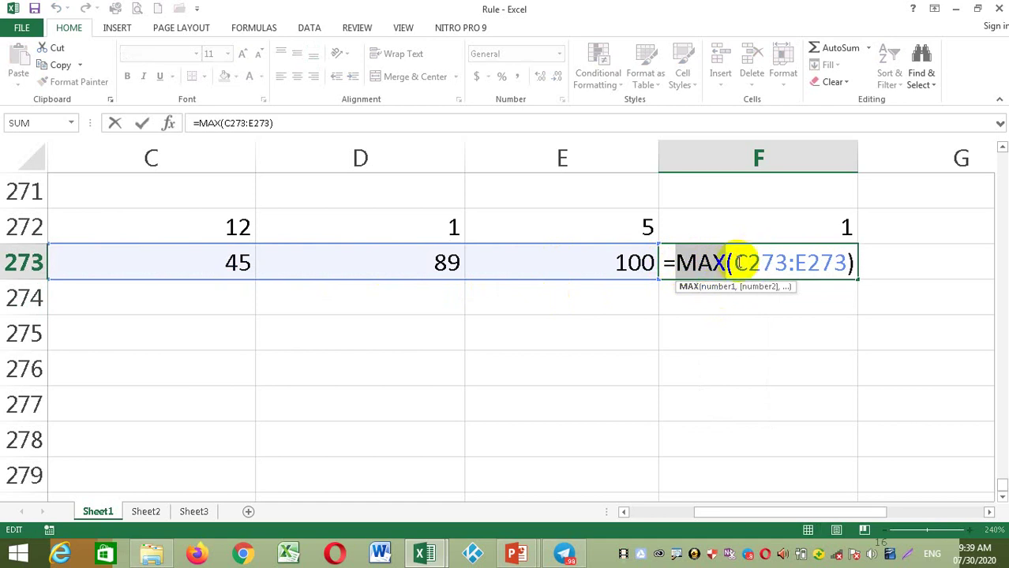
drag(735, 262, 844, 263)
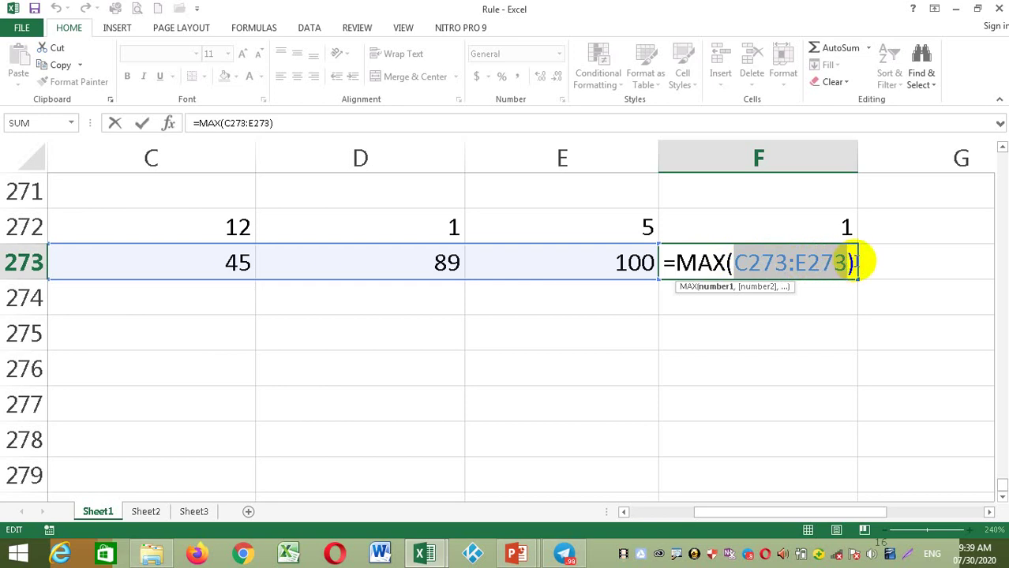
Step: Enter the numbers 56, 2 and 6 in cells C274, D274 and E274
click(226, 301)
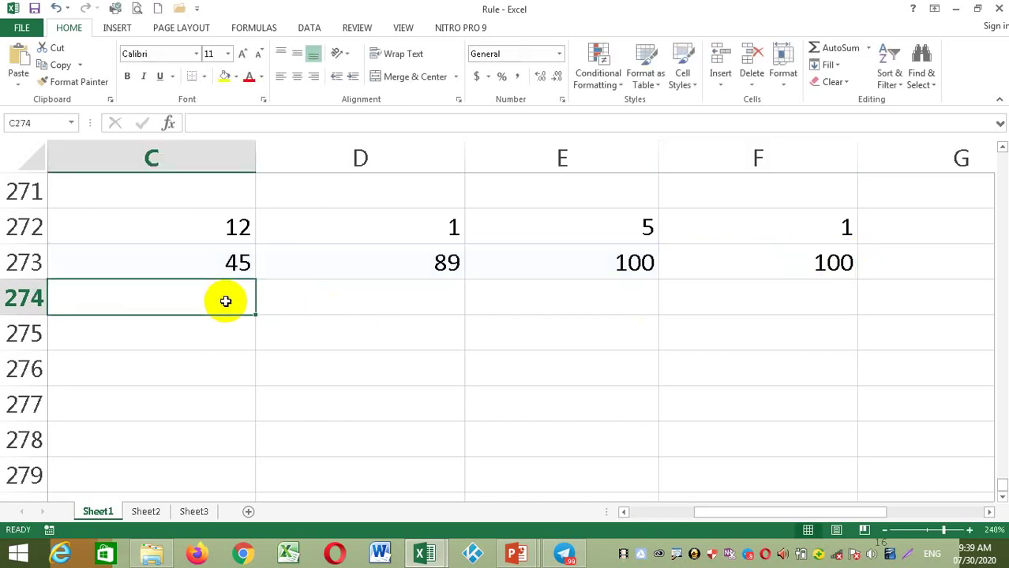
text(56)
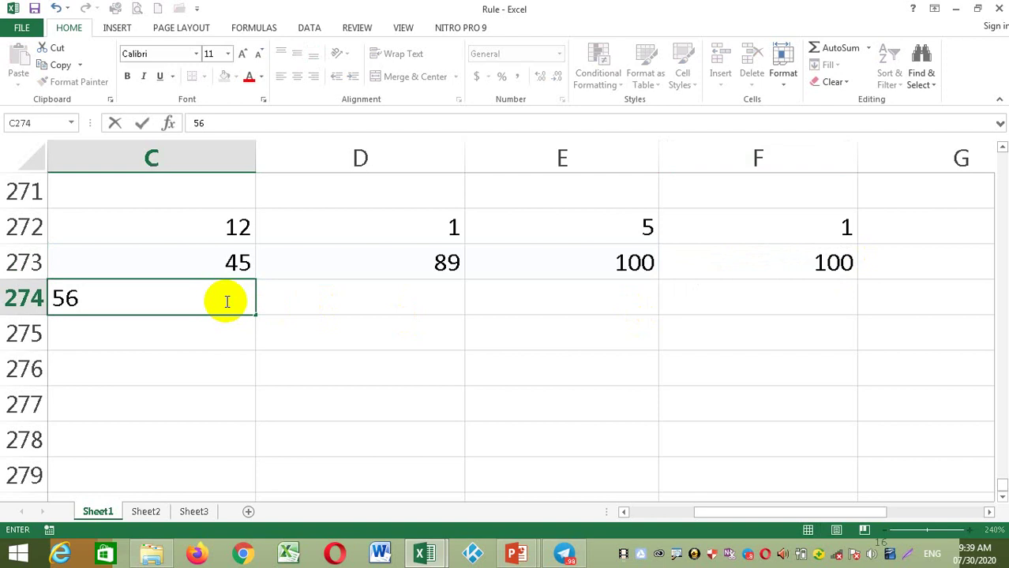
key(Tab)
text(2)
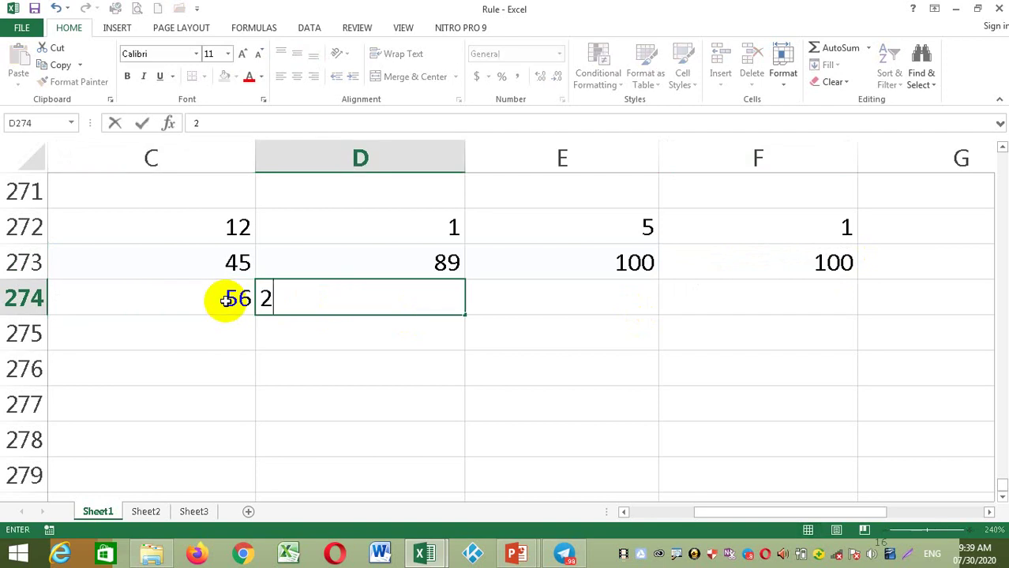
click(545, 306)
text(6)
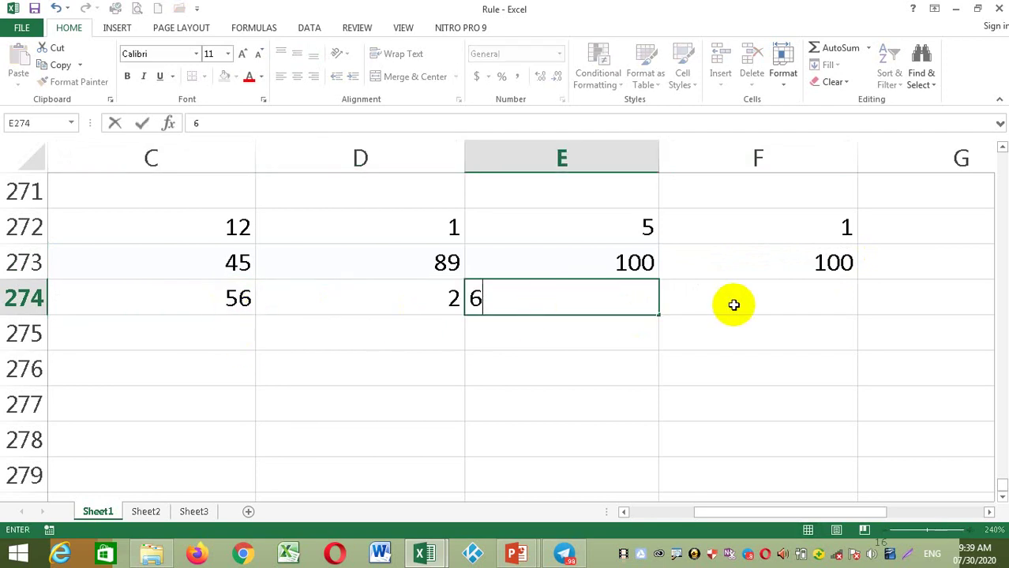
Step: Total C274:E274 in cell F274 with the SUM function and review the finished formula
click(734, 306)
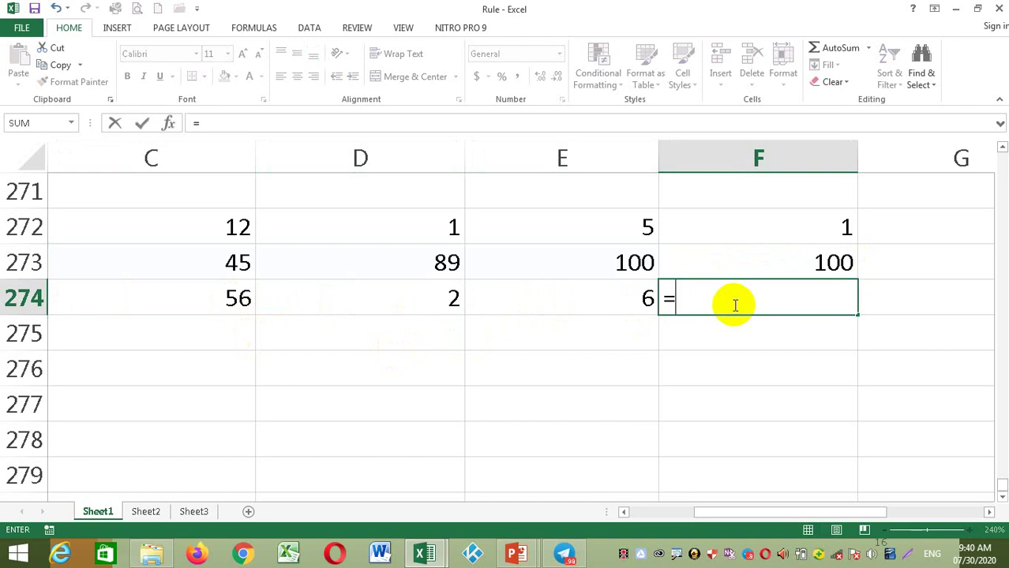
text(=sum()
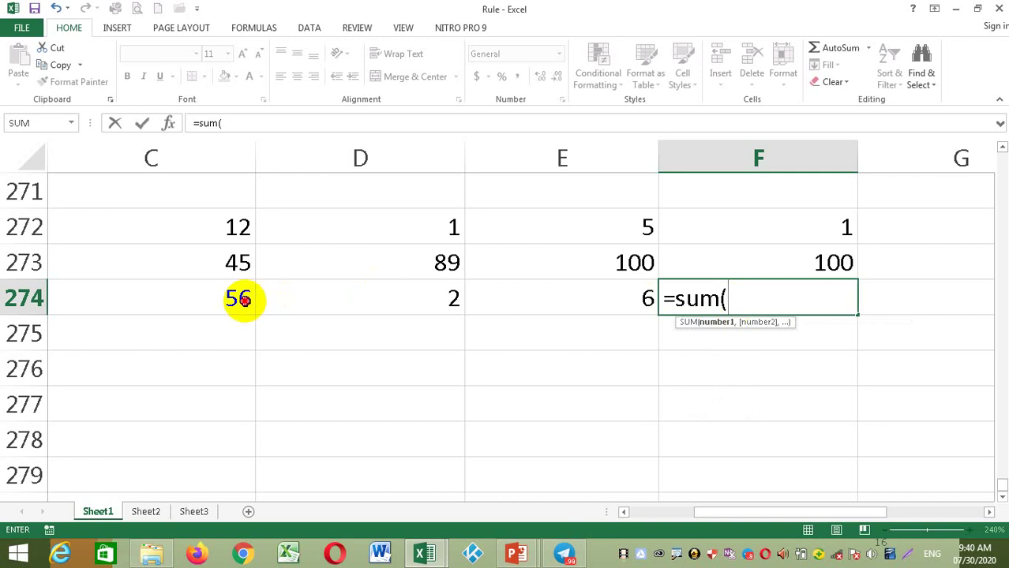
drag(237, 300, 565, 305)
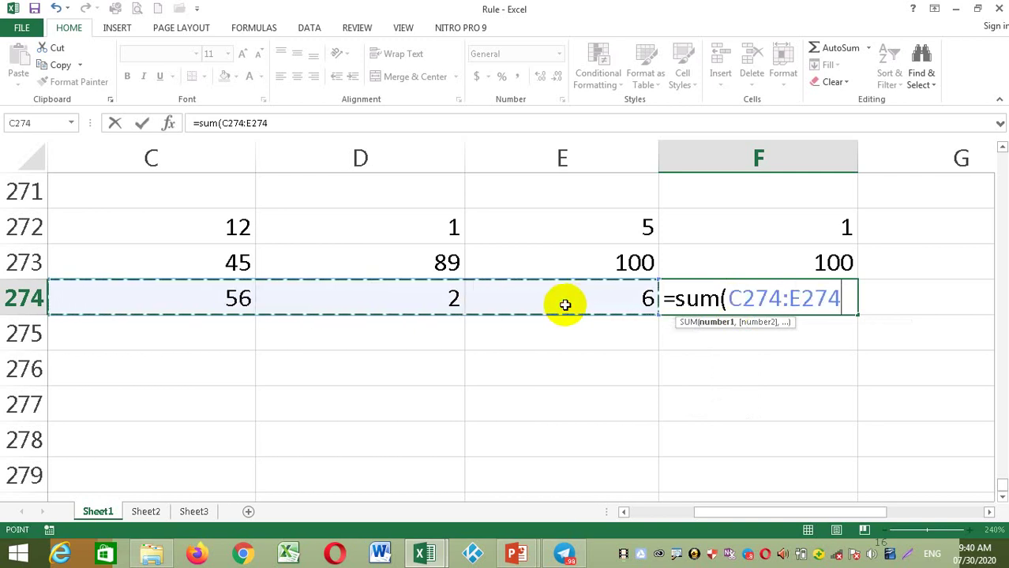
text())
key(Return)
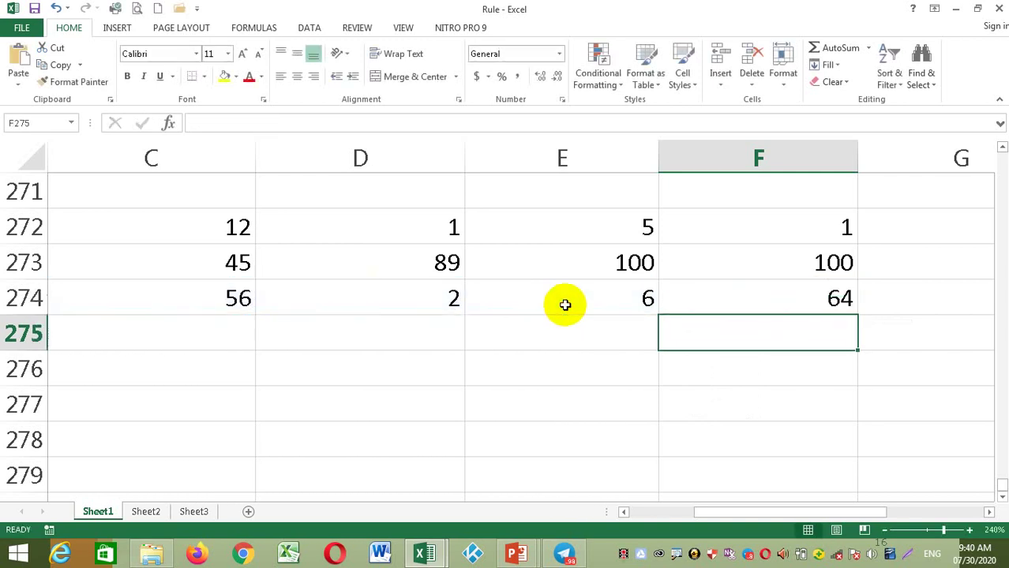
click(245, 301)
click(718, 304)
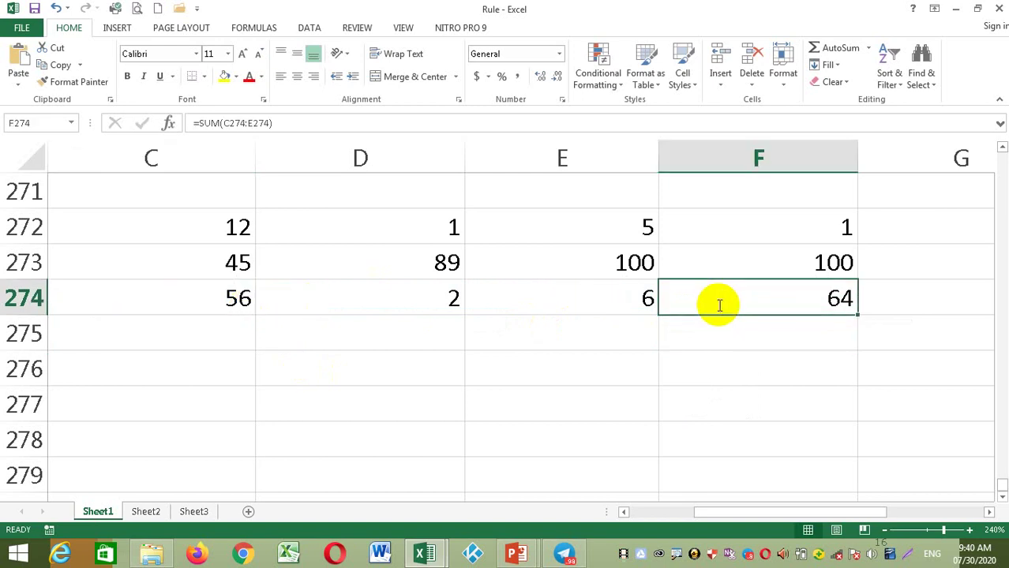
double_click(719, 306)
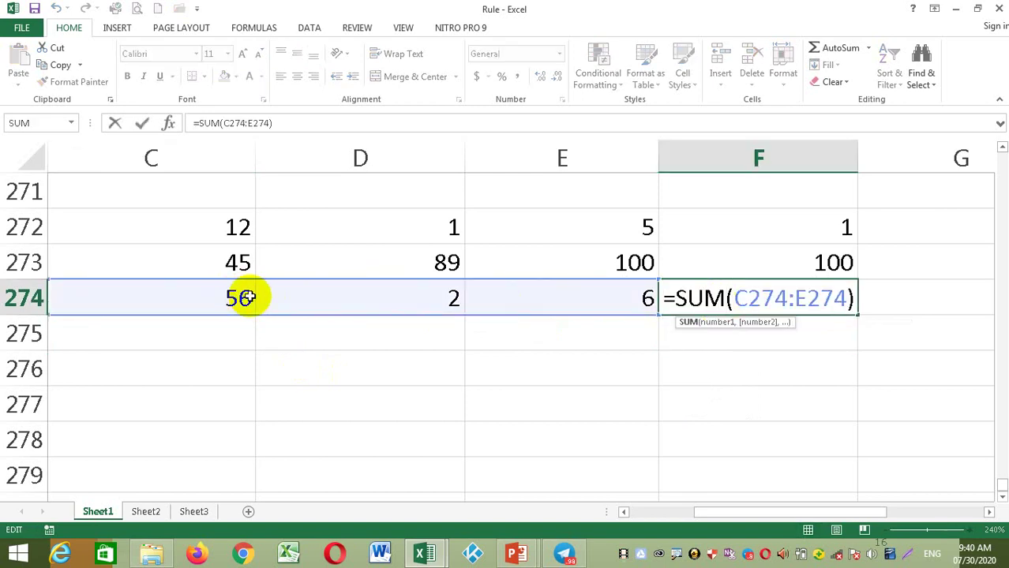
click(854, 294)
key(Return)
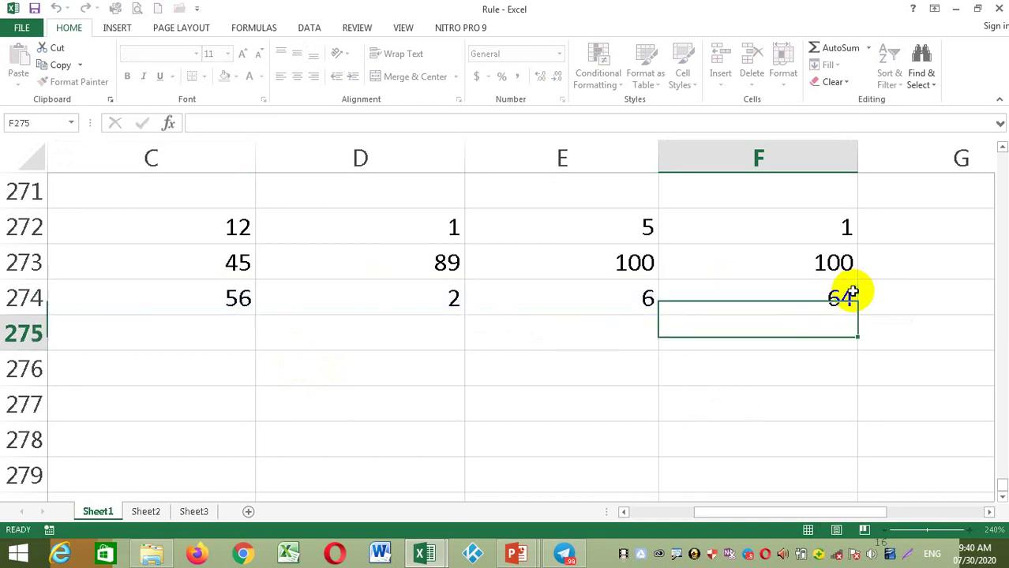
Step: Enter the numbers 23, 45 and 23 in cells C275, D275 and E275
click(239, 336)
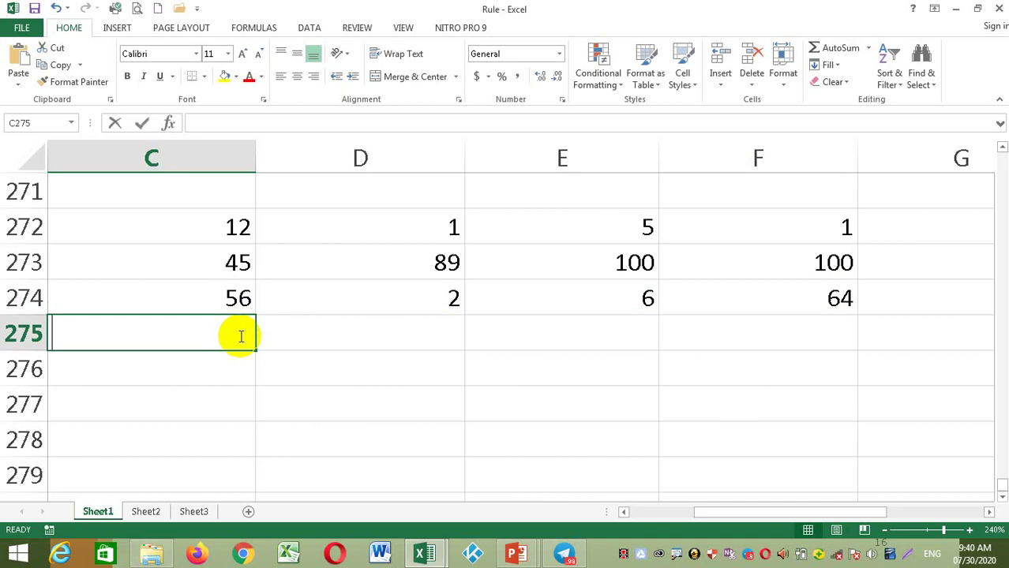
text(23)
click(326, 332)
text(45)
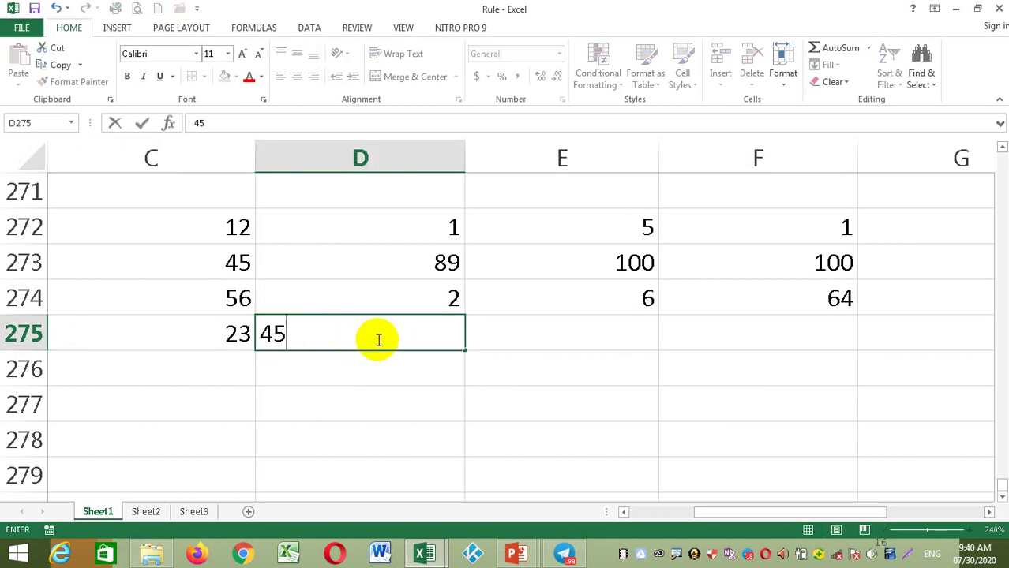
click(565, 345)
text(23)
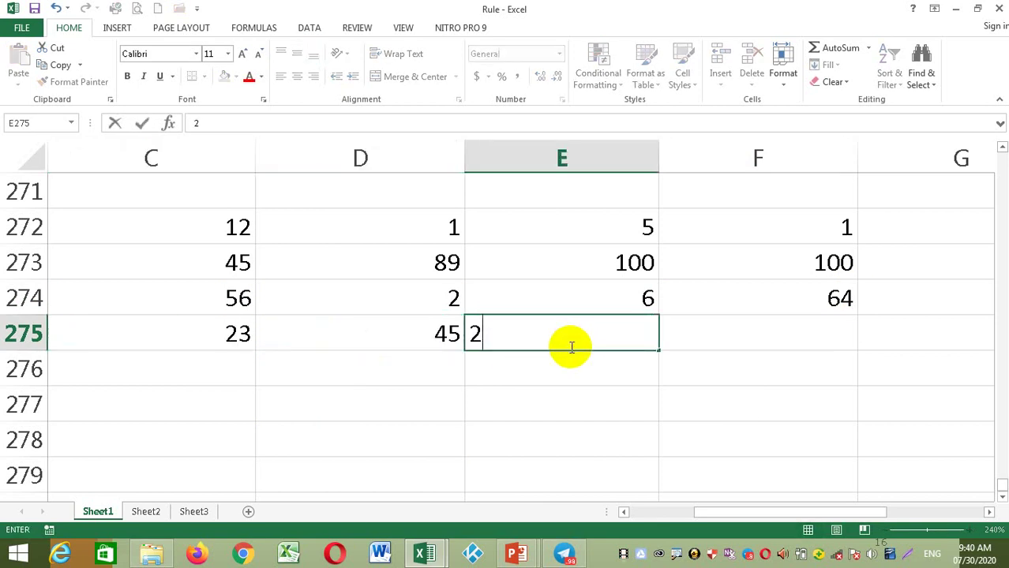
Step: Calculate the mean of C275:E275 in cell F275 with the AVERAGE function
click(743, 338)
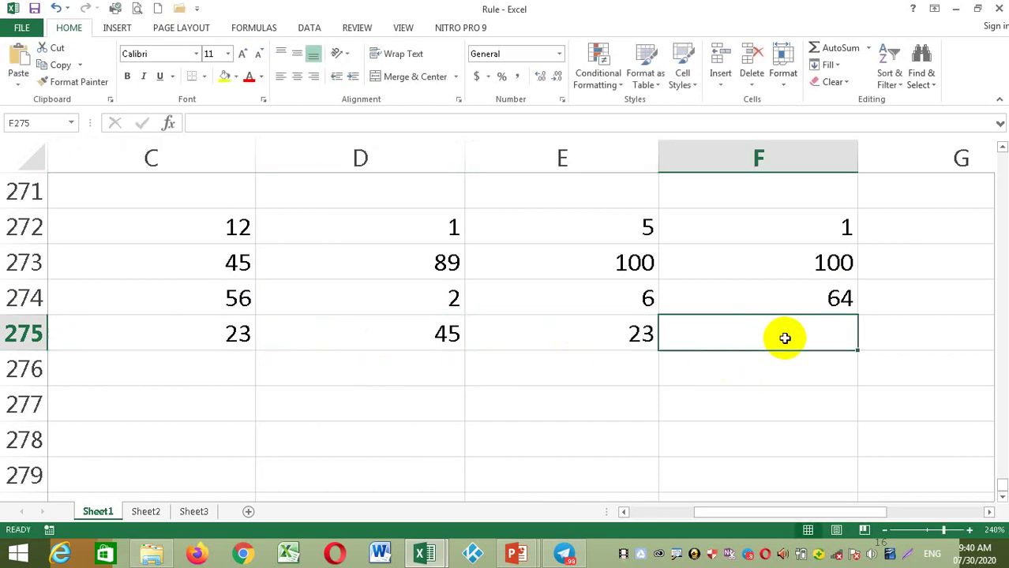
text(=av)
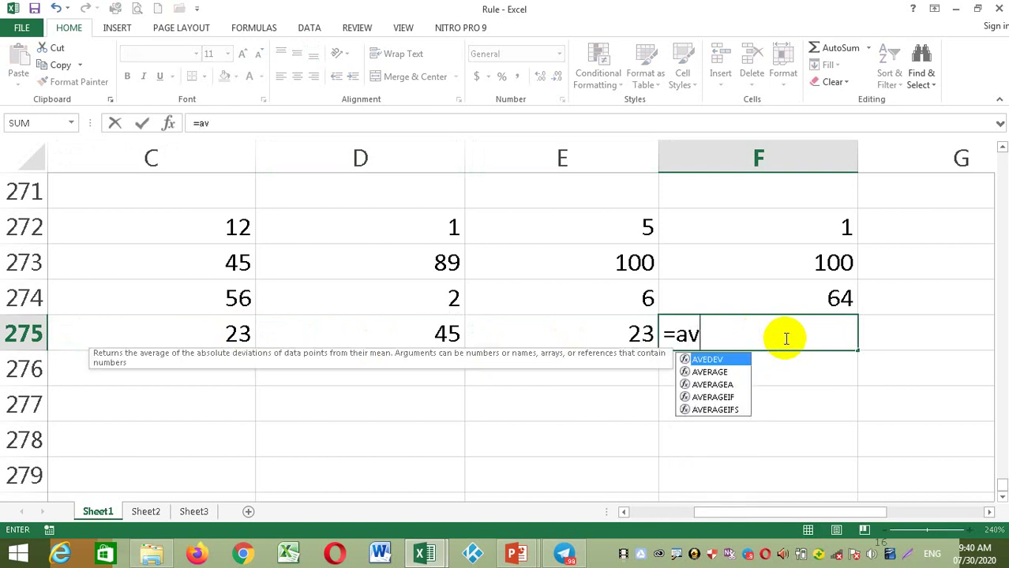
text(erage)
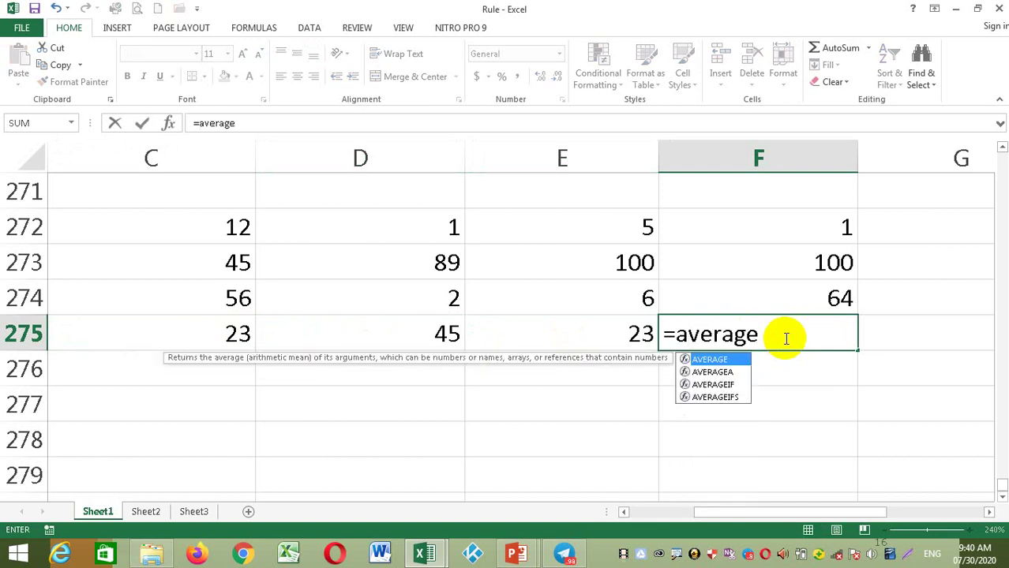
text(()
click(224, 341)
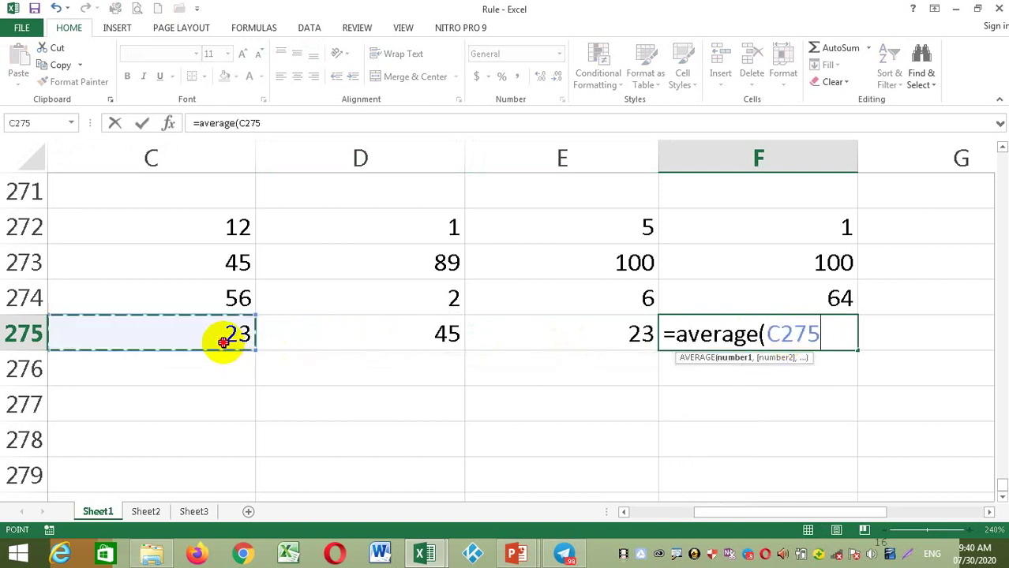
drag(224, 341, 563, 332)
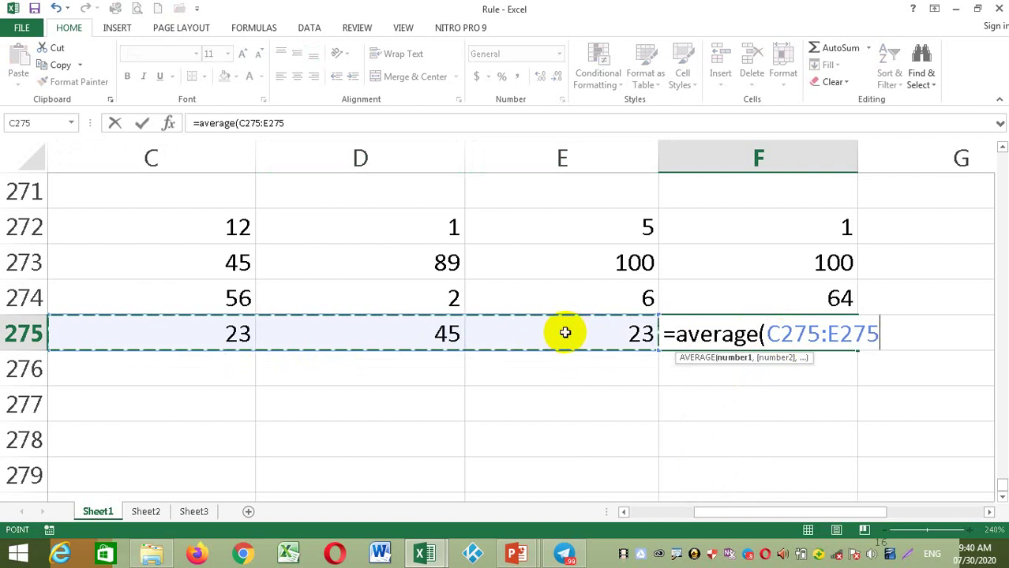
text())
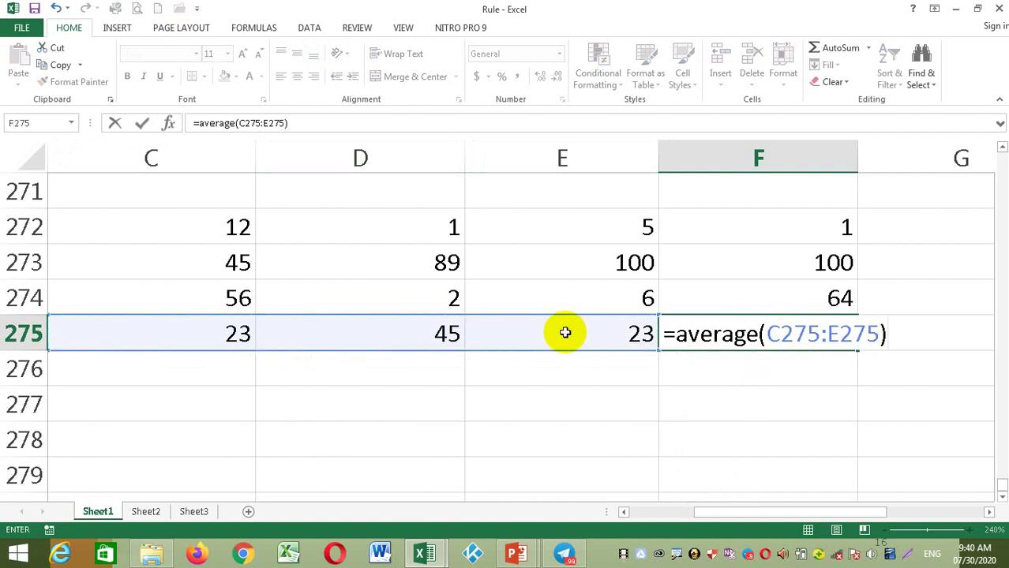
key(Return)
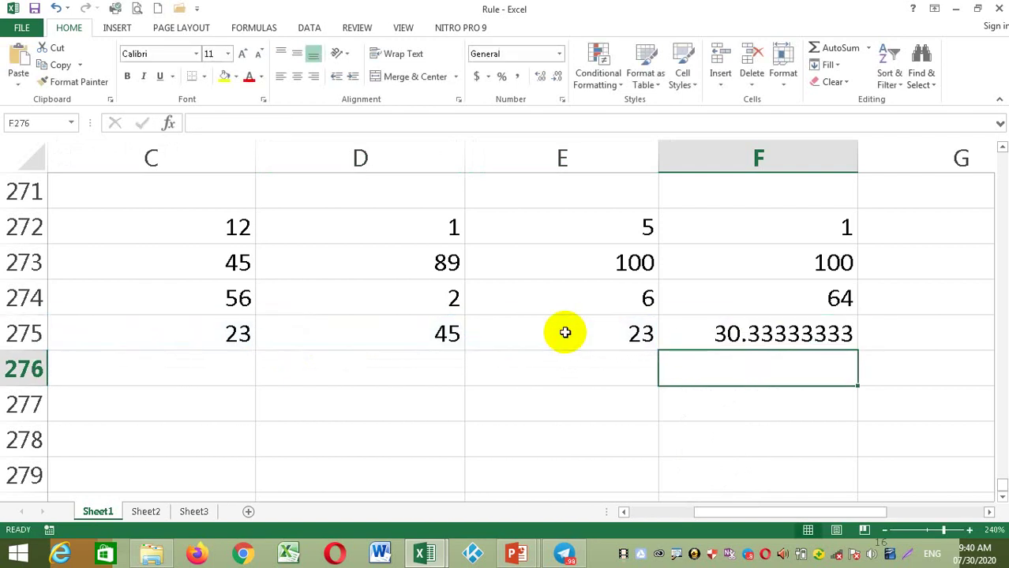
Step: Total C275:E275 in cell G275 with the SUM function
click(898, 345)
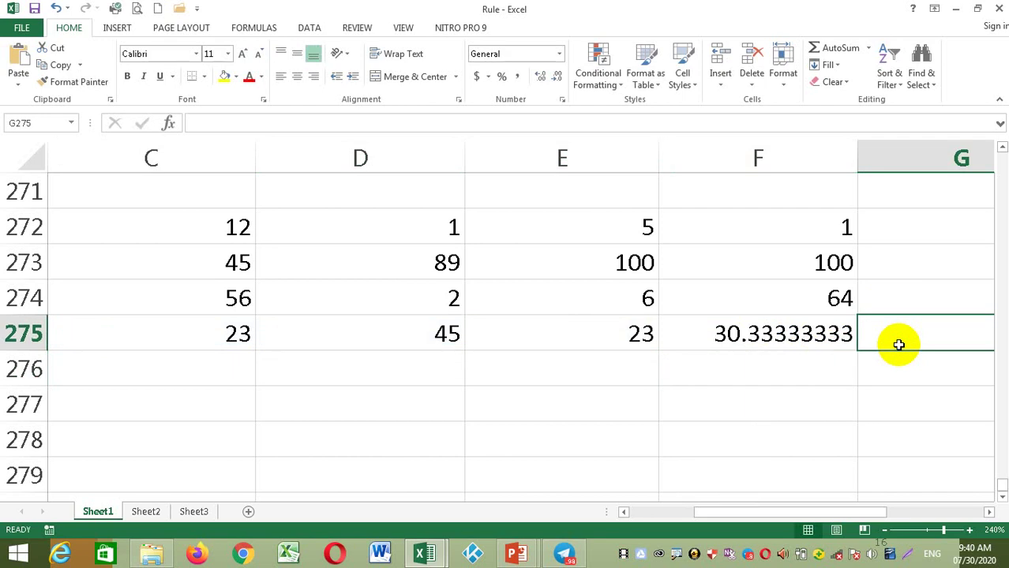
text(=s)
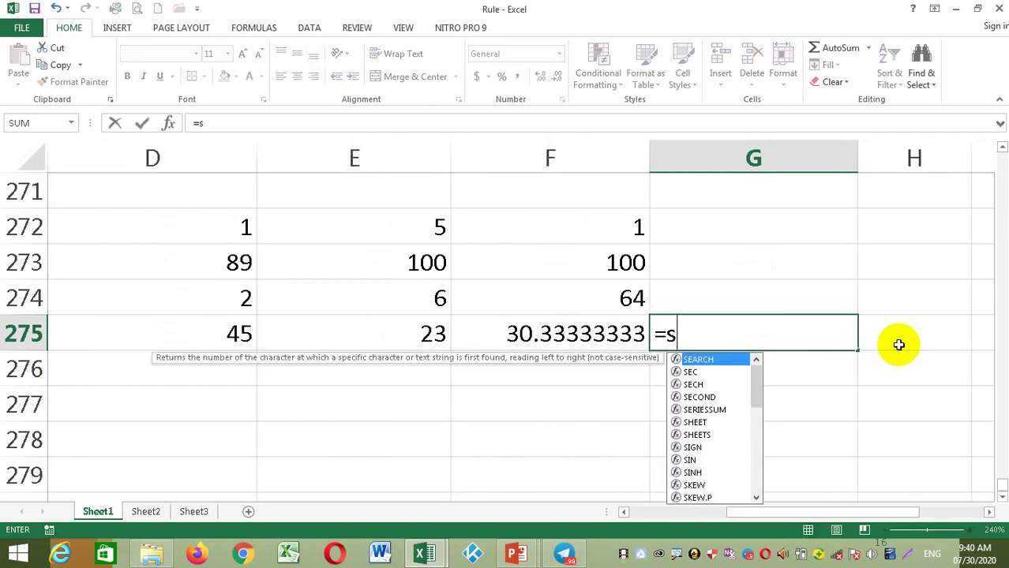
text(um()
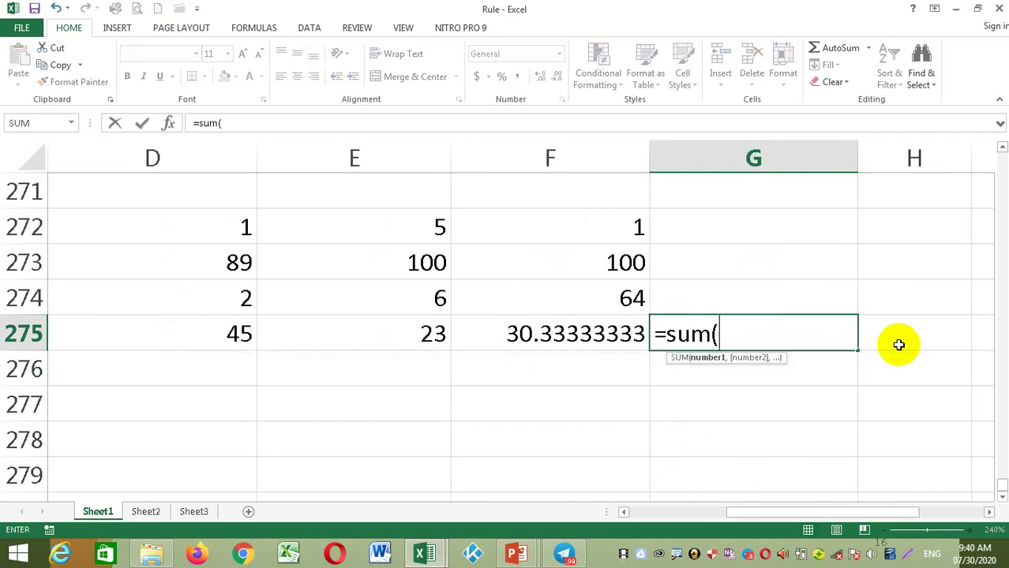
click(623, 511)
click(624, 511)
drag(489, 337, 840, 333)
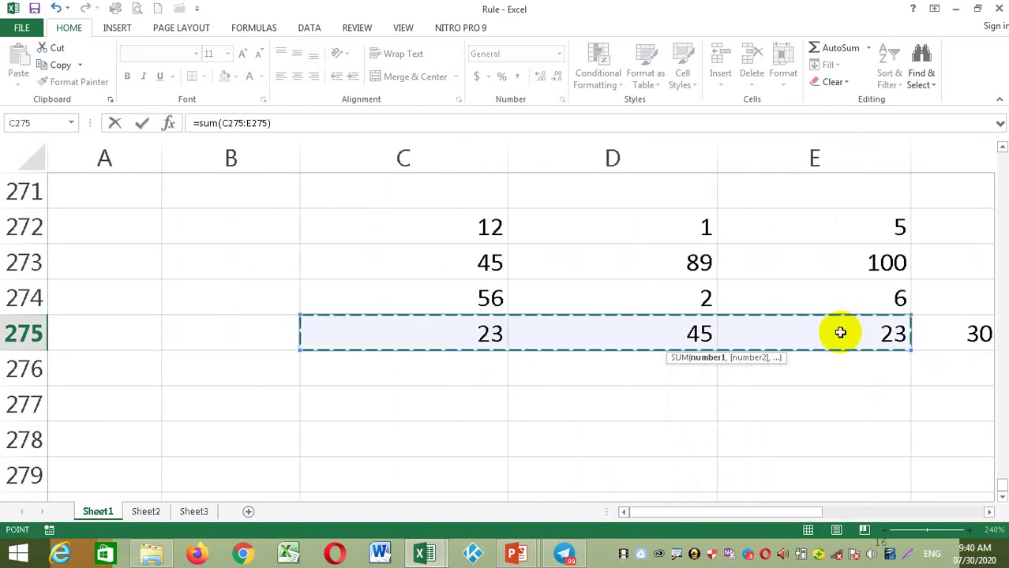
key(Return)
Step: Review the total in G275 and the individual numbers in C275:E275 that it adds up
click(835, 332)
click(915, 332)
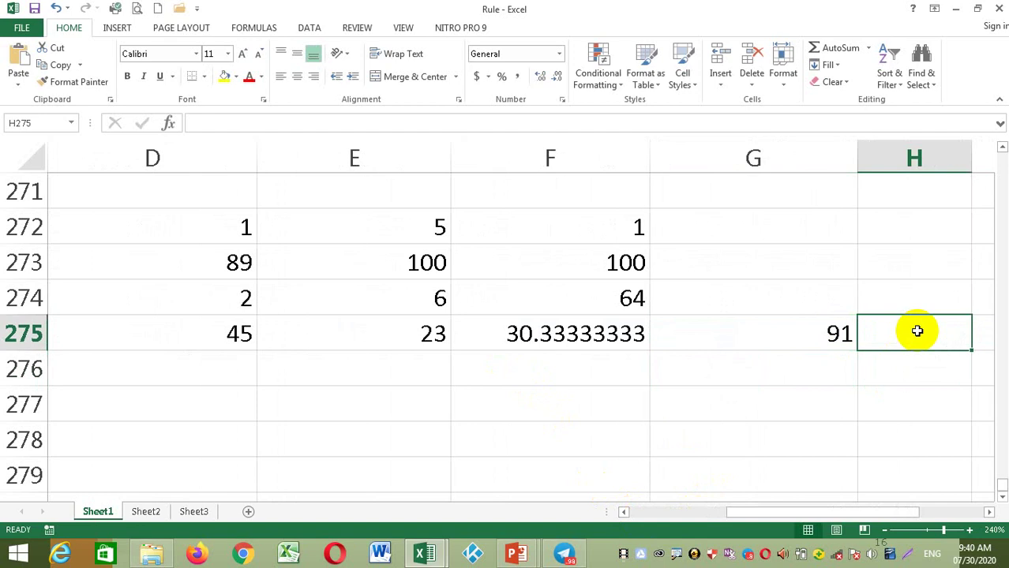
click(362, 337)
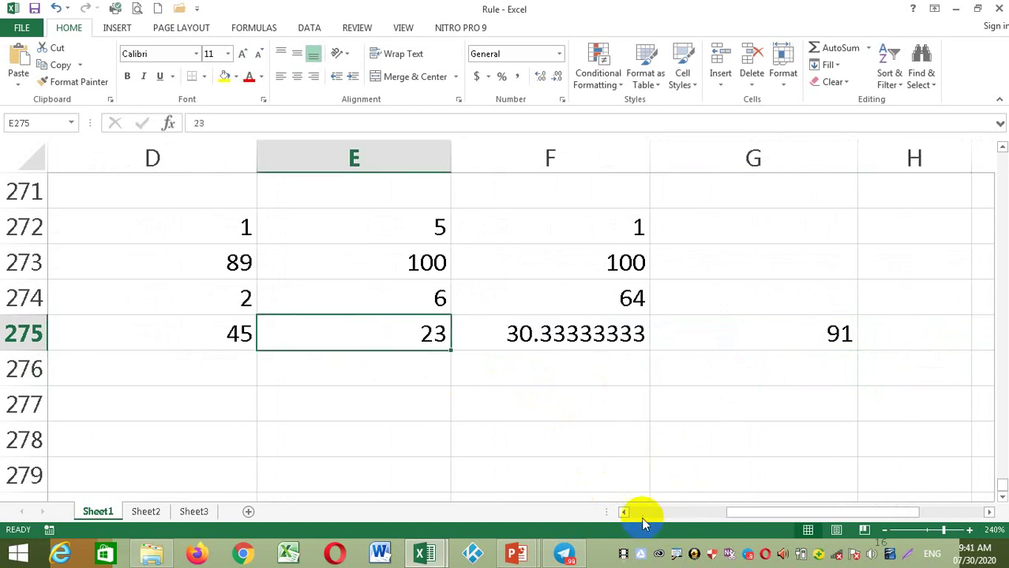
click(626, 512)
drag(386, 335, 694, 331)
drag(376, 331, 753, 332)
click(440, 320)
click(367, 331)
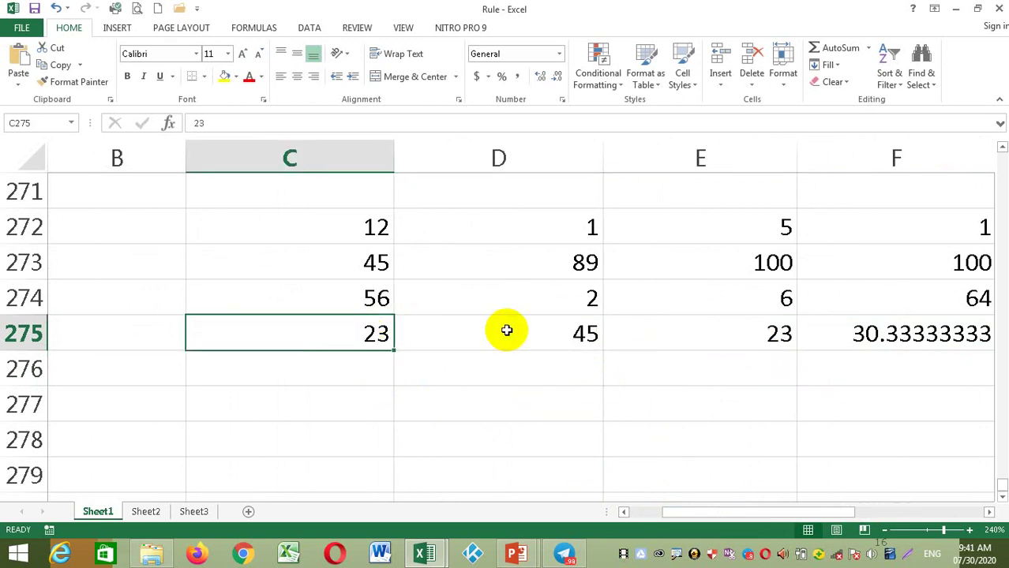
click(761, 331)
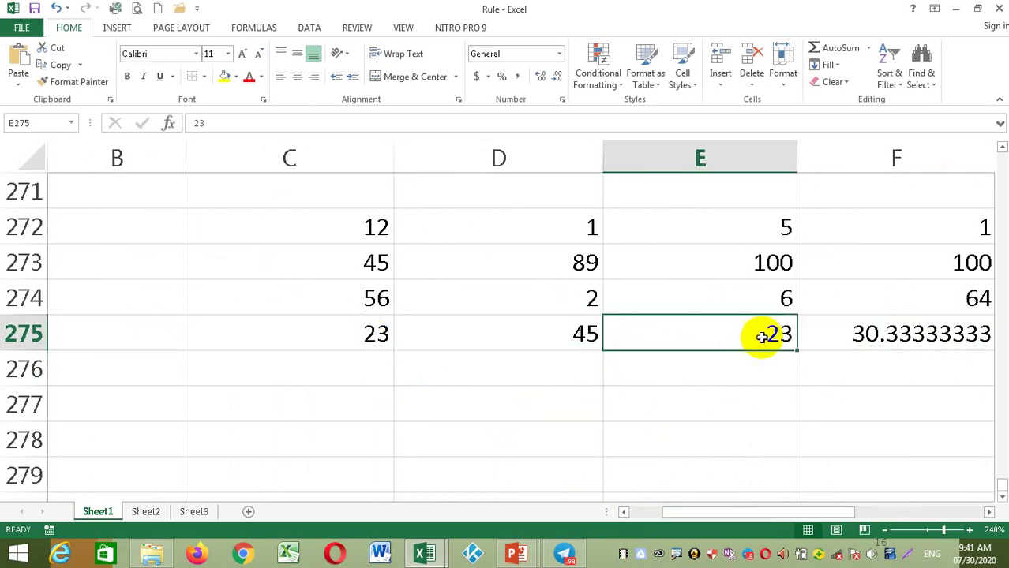
Step: Divide the total in G275 by 3 in cell H275 and compare the result with the AVERAGE formula in F275
click(988, 511)
click(988, 511)
click(988, 511)
click(749, 341)
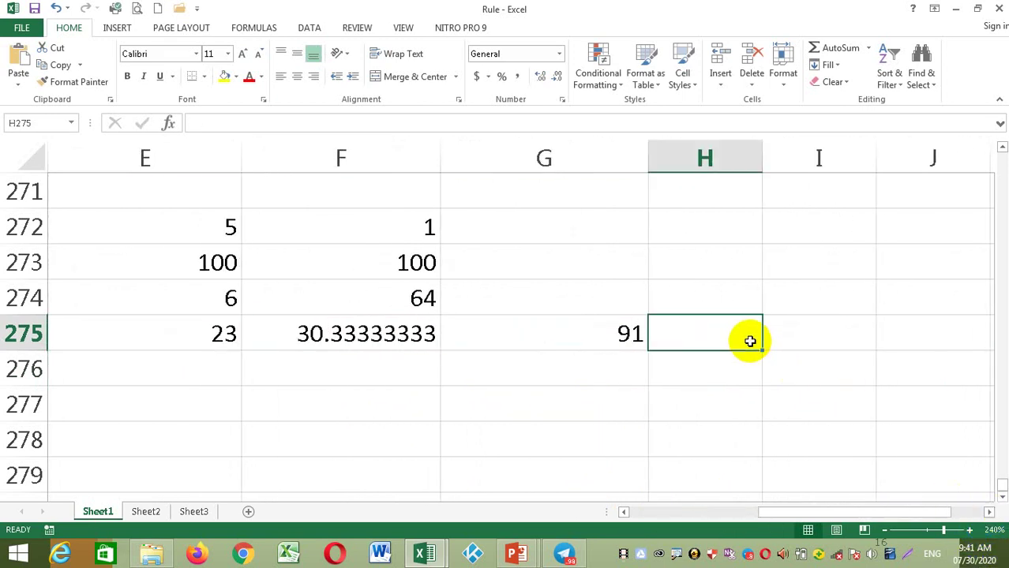
click(595, 331)
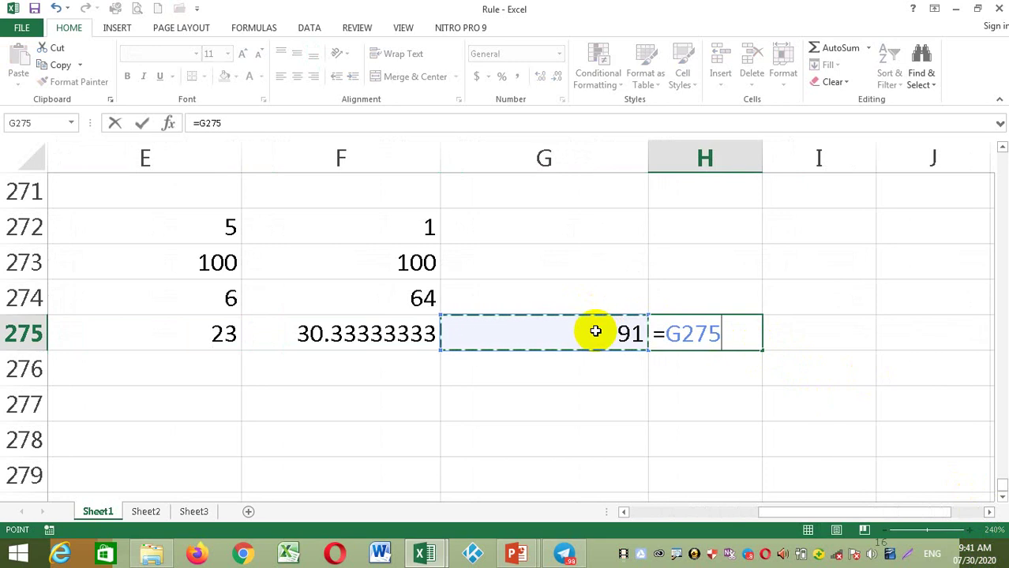
text(?)
key(BackSpace)
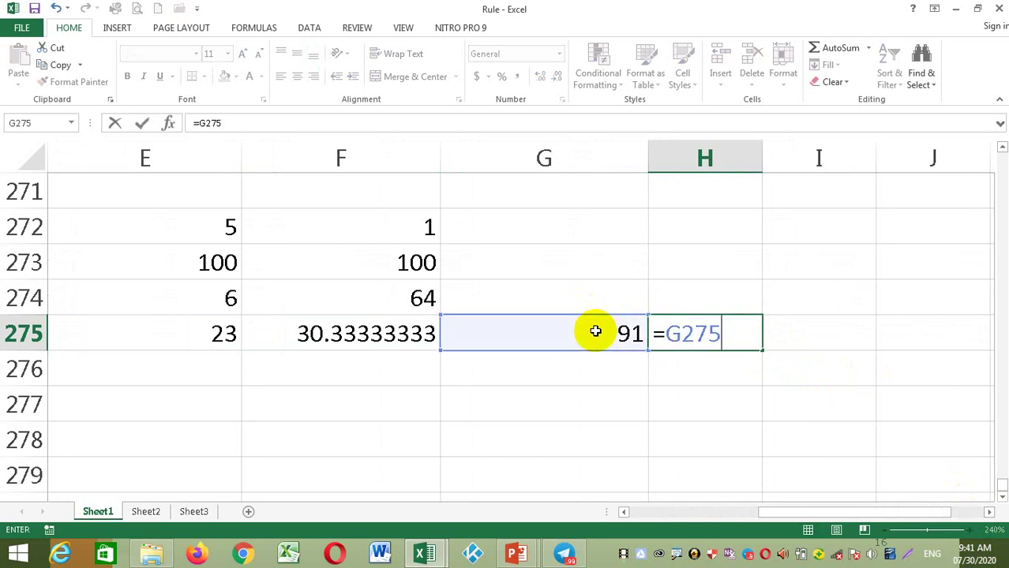
key(BackSpace)
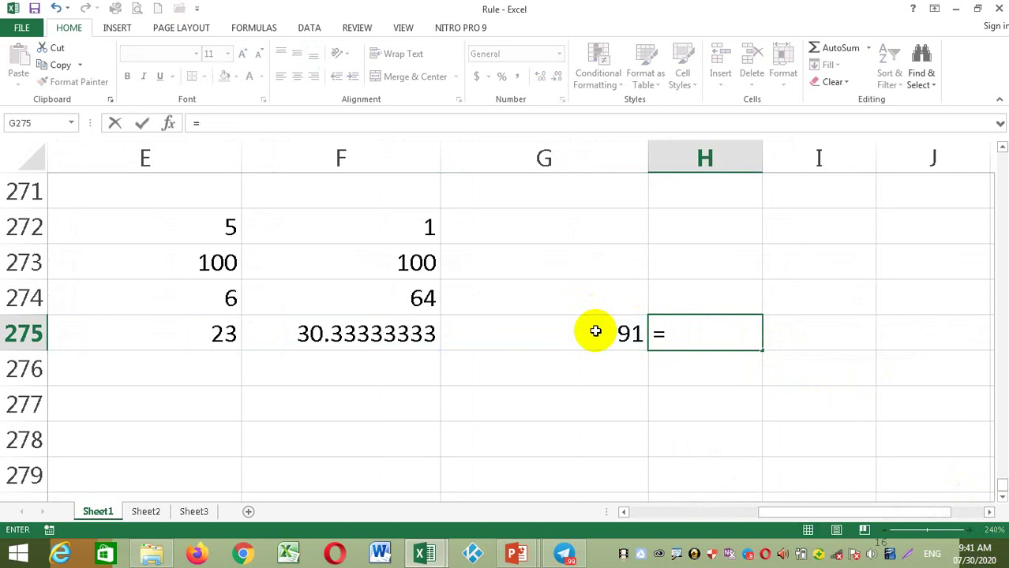
click(595, 331)
text(/)
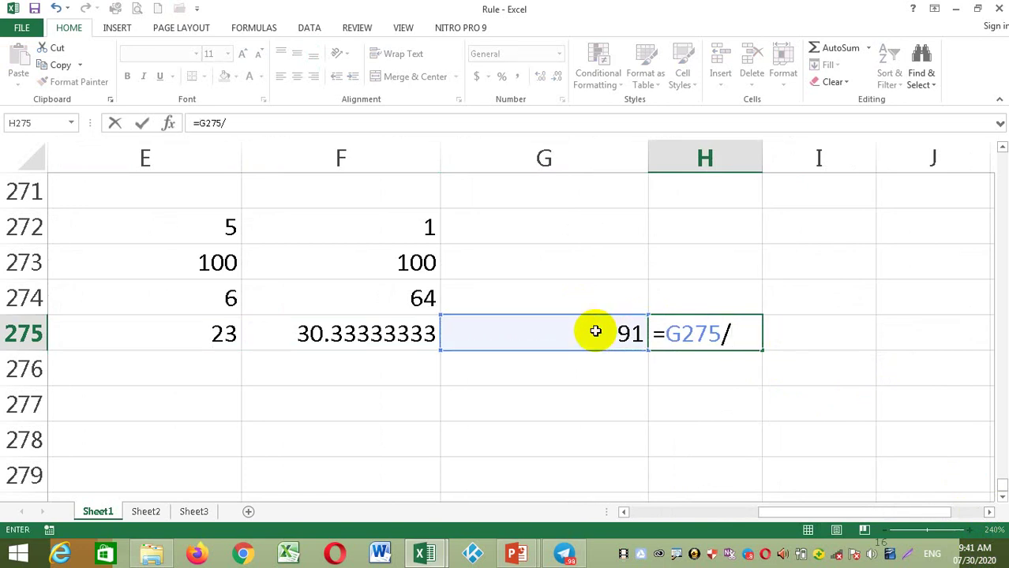
text(3)
key(Return)
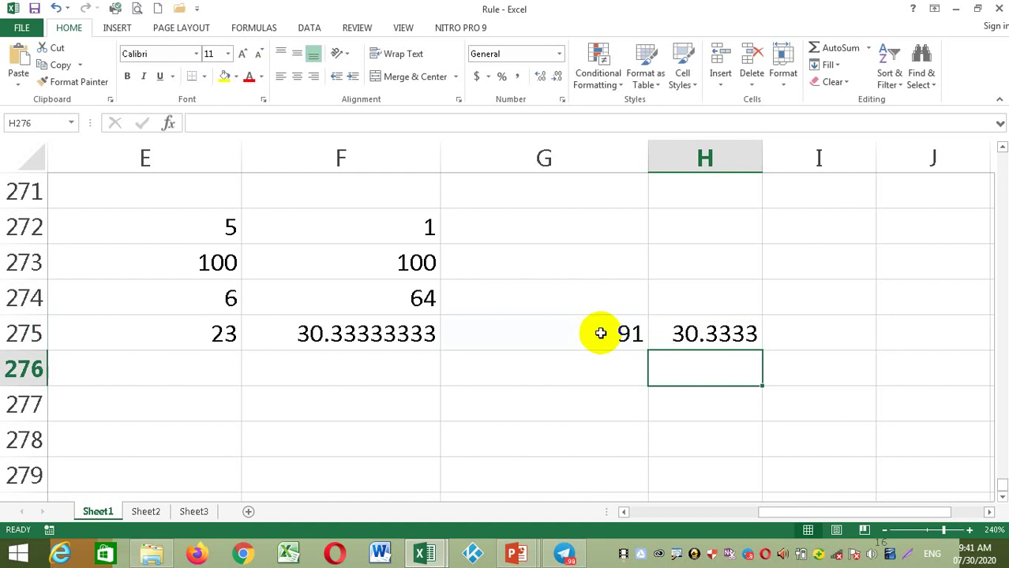
click(738, 333)
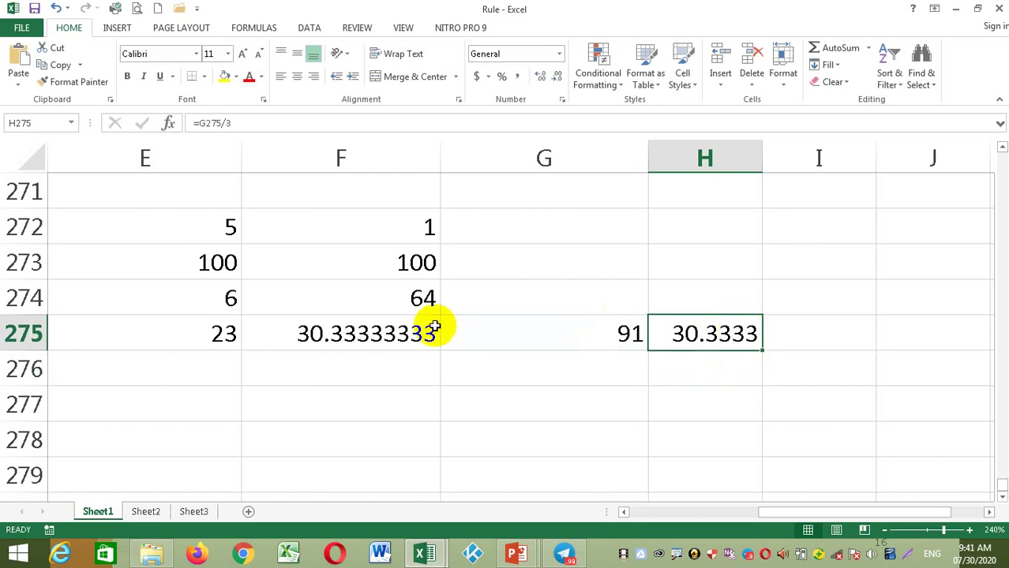
click(398, 331)
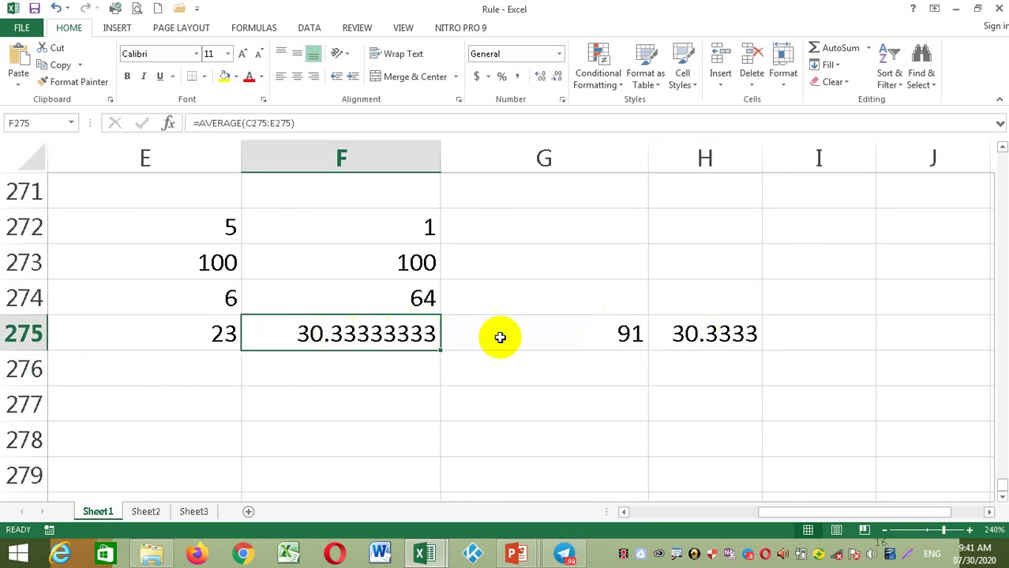
Step: Label rows 272 and 273 in column B as Min and Max
click(625, 511)
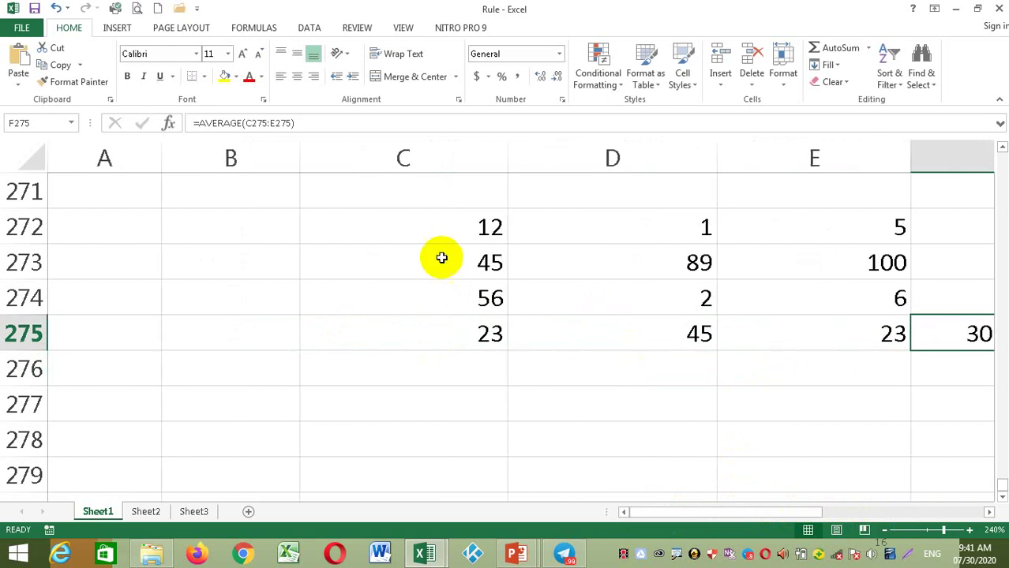
click(390, 235)
click(262, 232)
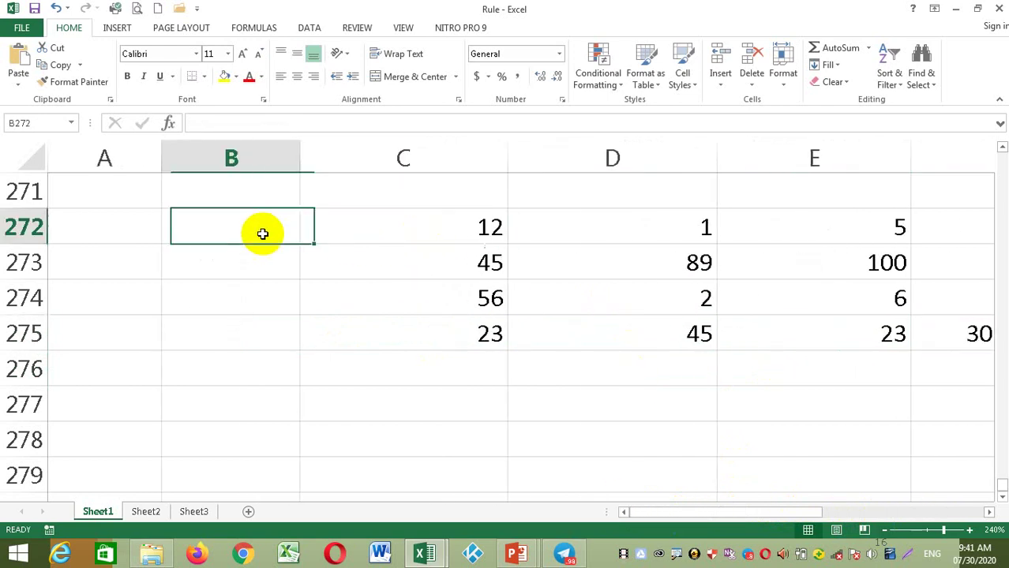
click(884, 530)
click(884, 530)
click(884, 531)
click(884, 530)
click(884, 530)
click(884, 530)
click(884, 530)
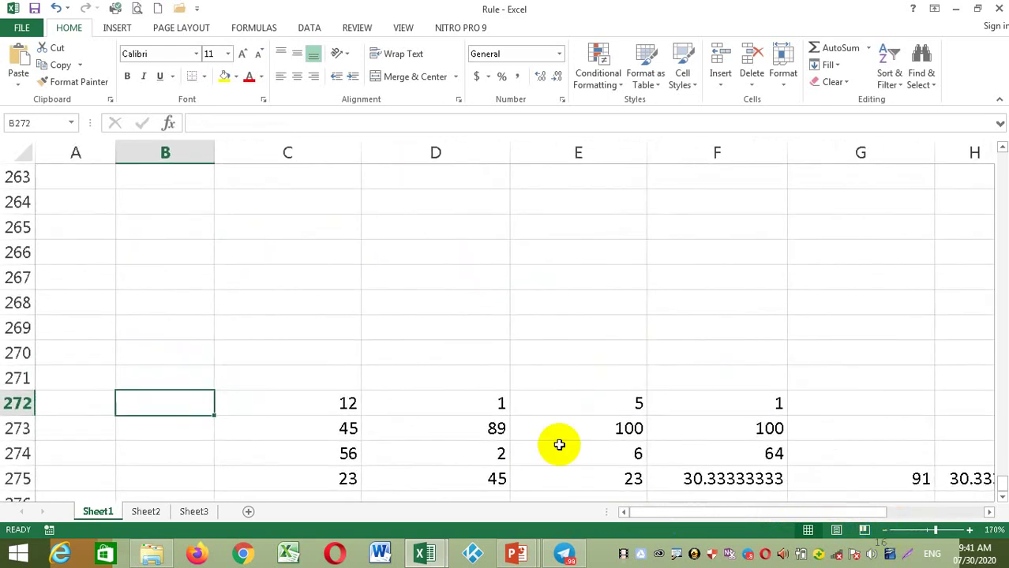
scroll(368, 416, down, 2)
scroll(368, 416, down, 4)
scroll(368, 416, up, 6)
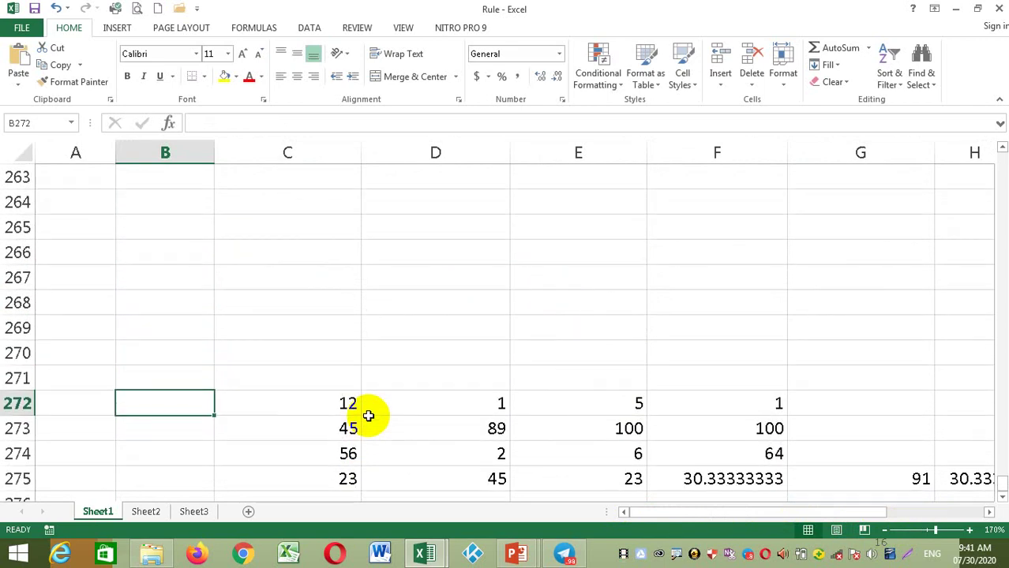
text(Min)
key(Return)
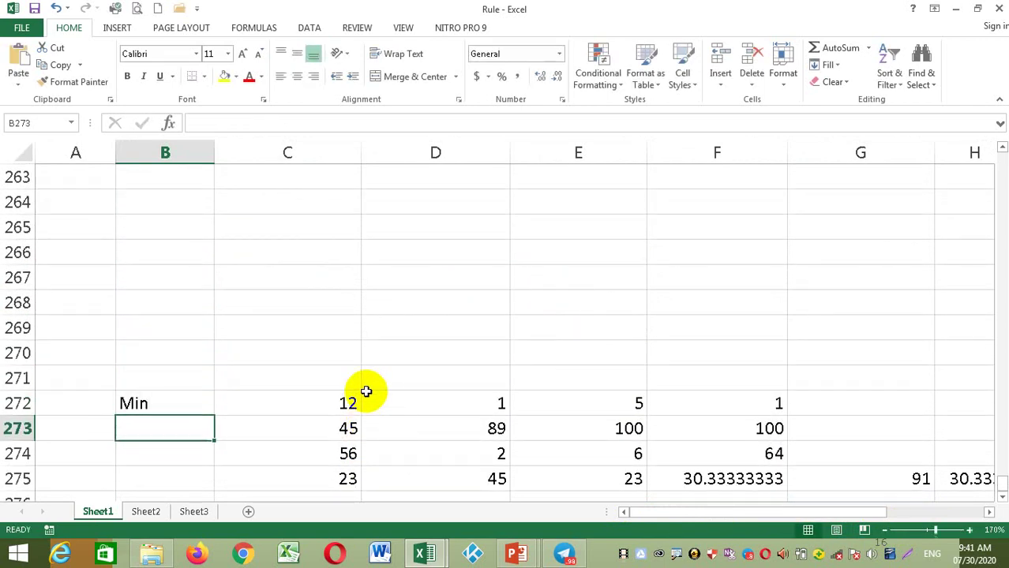
text(Max)
key(Return)
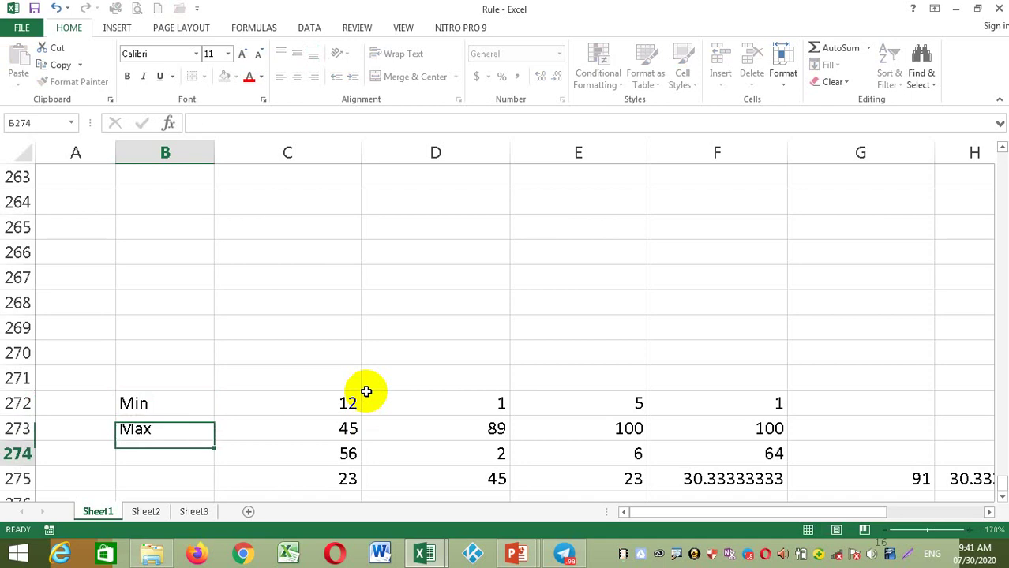
Step: Label rows 274 and 275 in column B as Sum and Average
text(Sam)
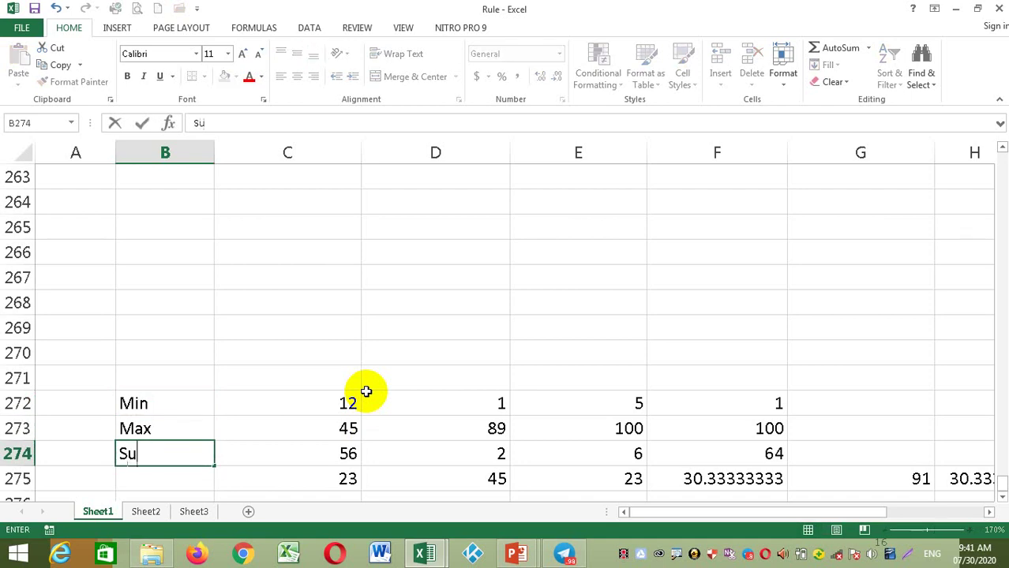
key(Return)
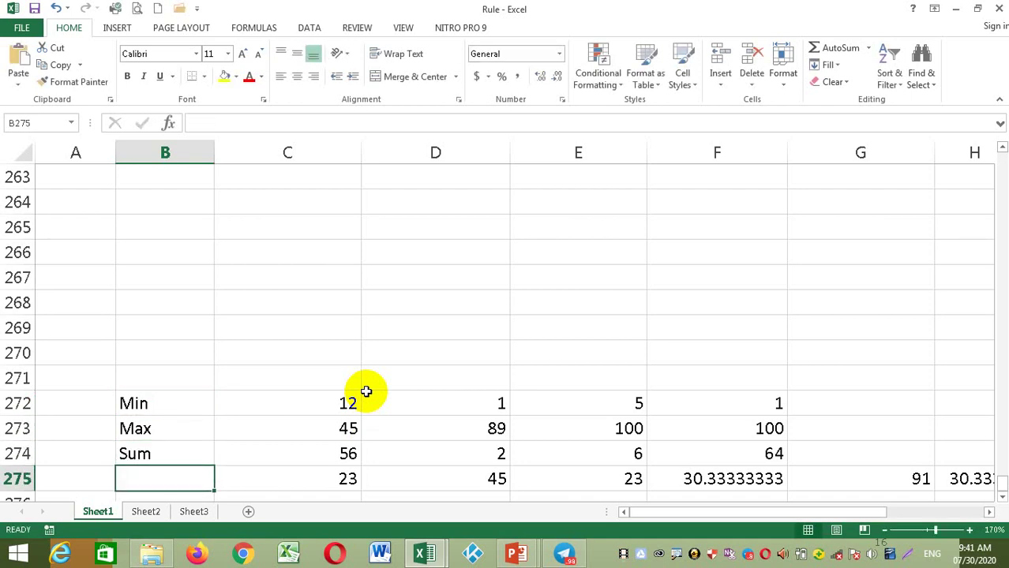
text(Aver)
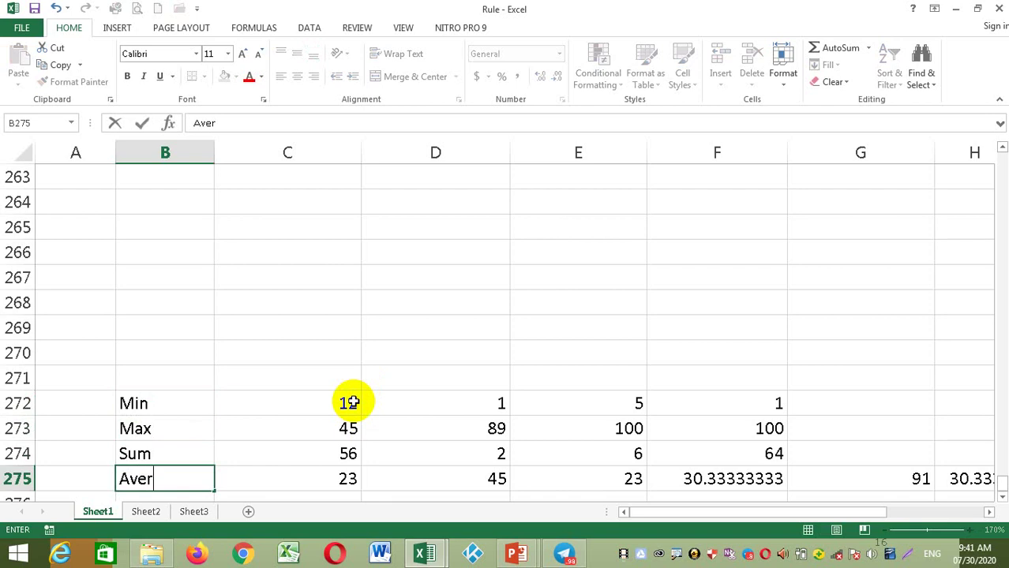
text(at)
key(BackSpace)
text(ge)
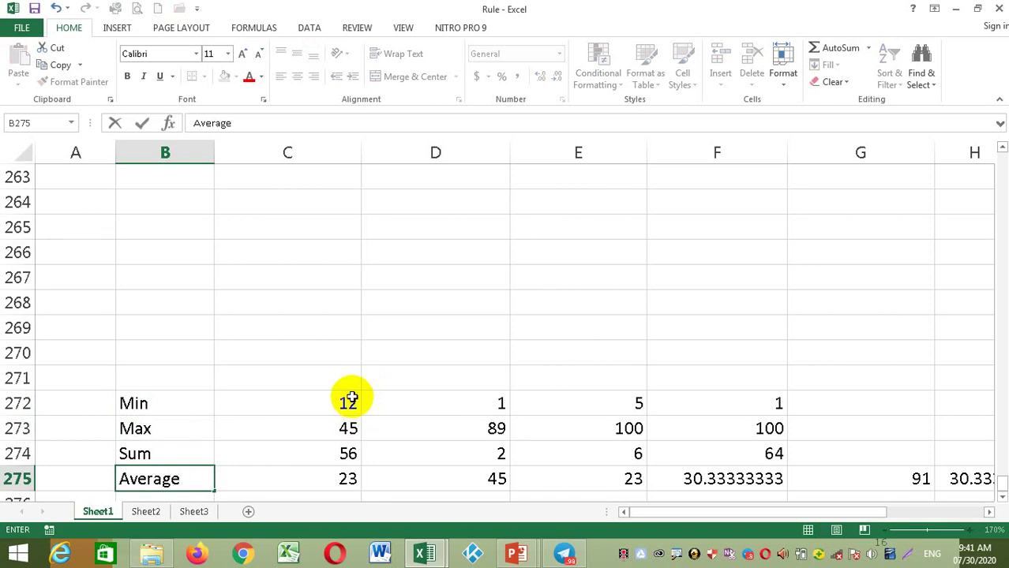
key(Return)
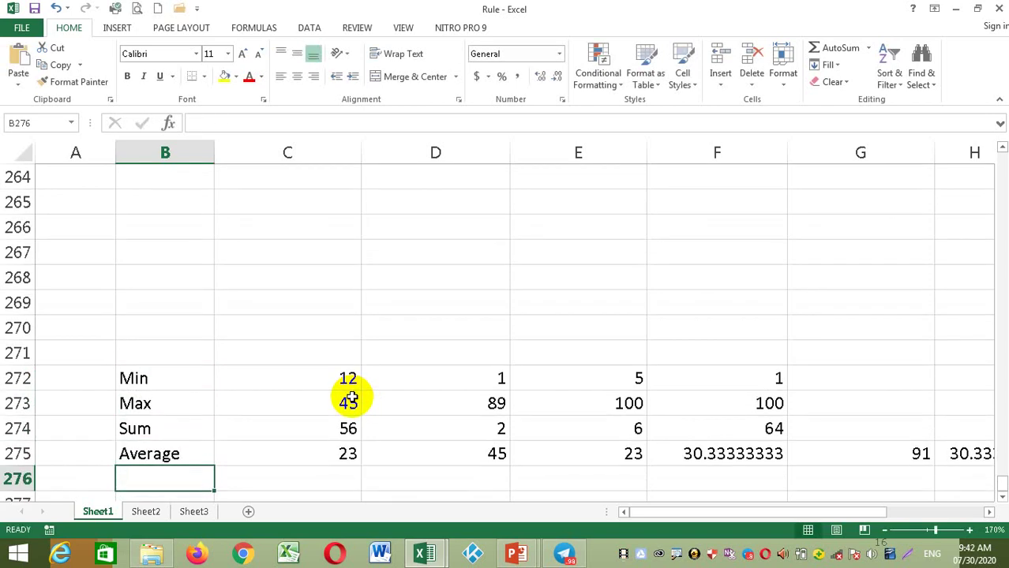
Step: Add a row labelled Count in B276 with the sample entries 12, 34 and A in C276:E276
text(Count)
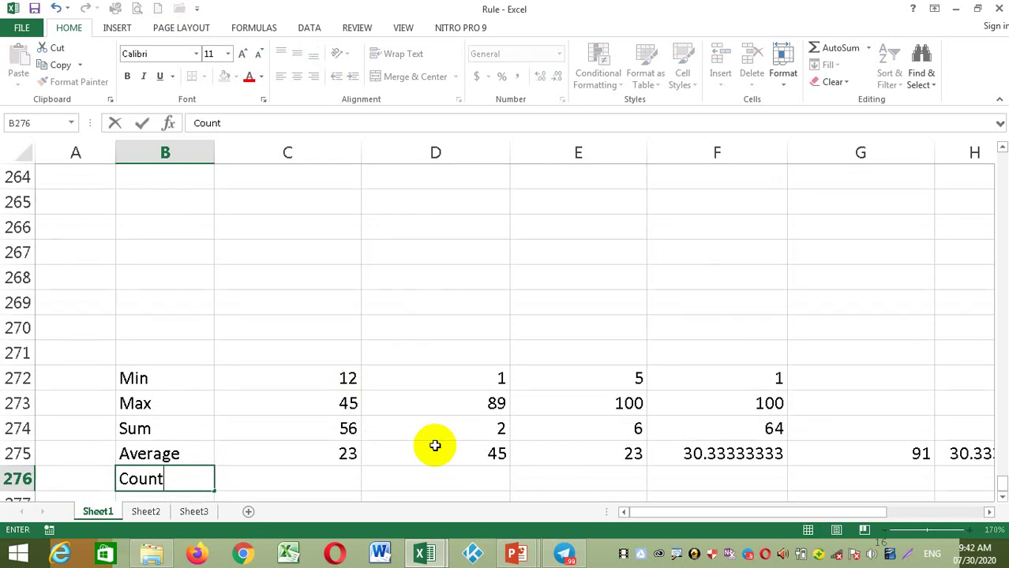
click(307, 479)
text(12)
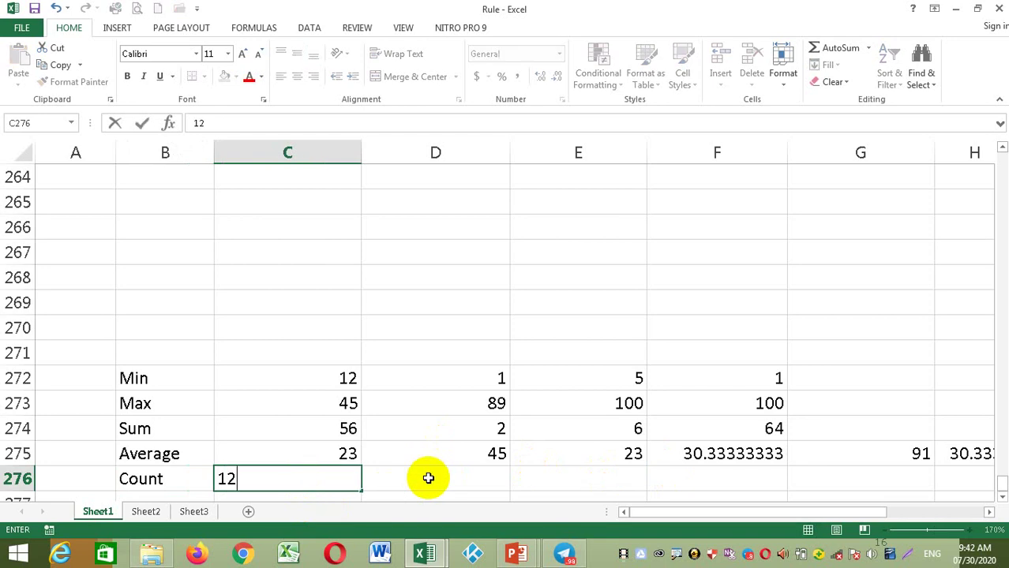
click(428, 477)
text(34)
click(581, 476)
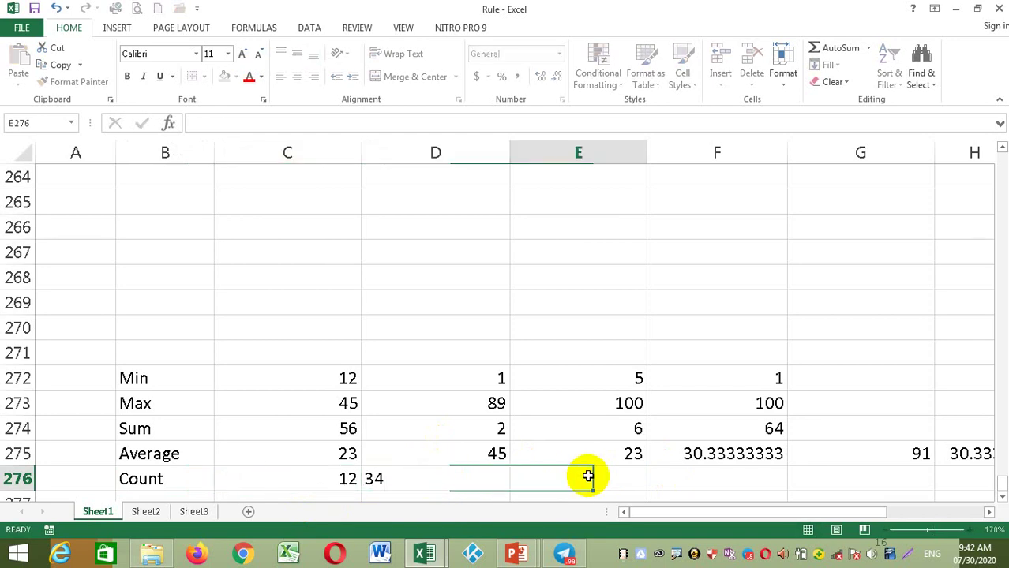
text(A)
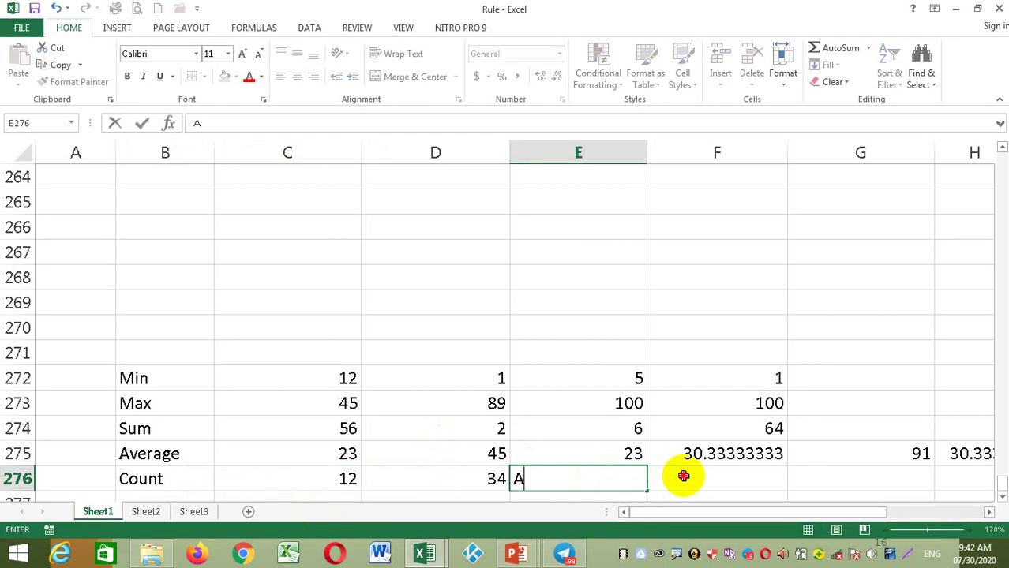
Step: Count the numeric cells of C276:E276 in cell F276 with the COUNT function
click(684, 476)
text(=)
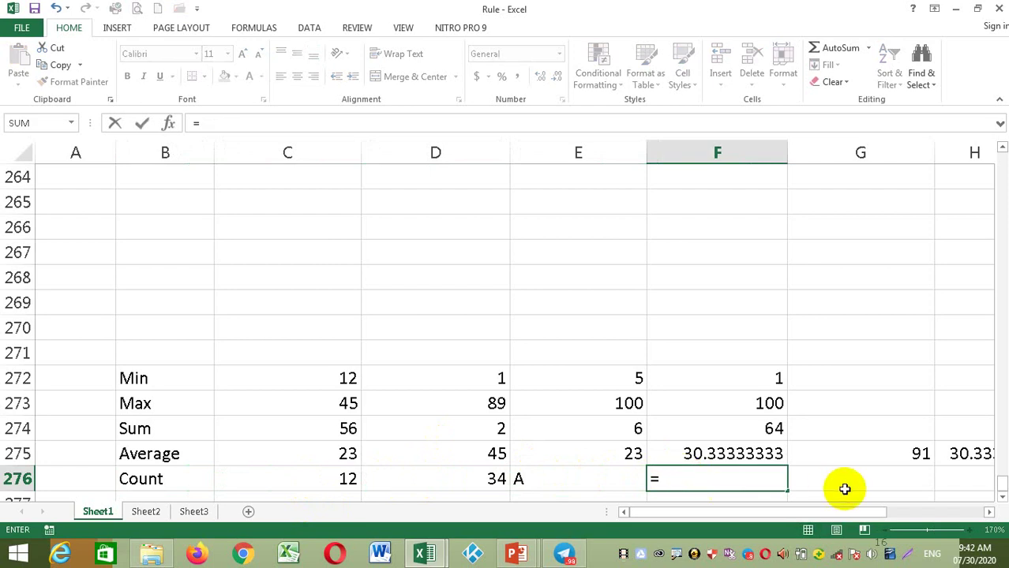
text(COUNT)
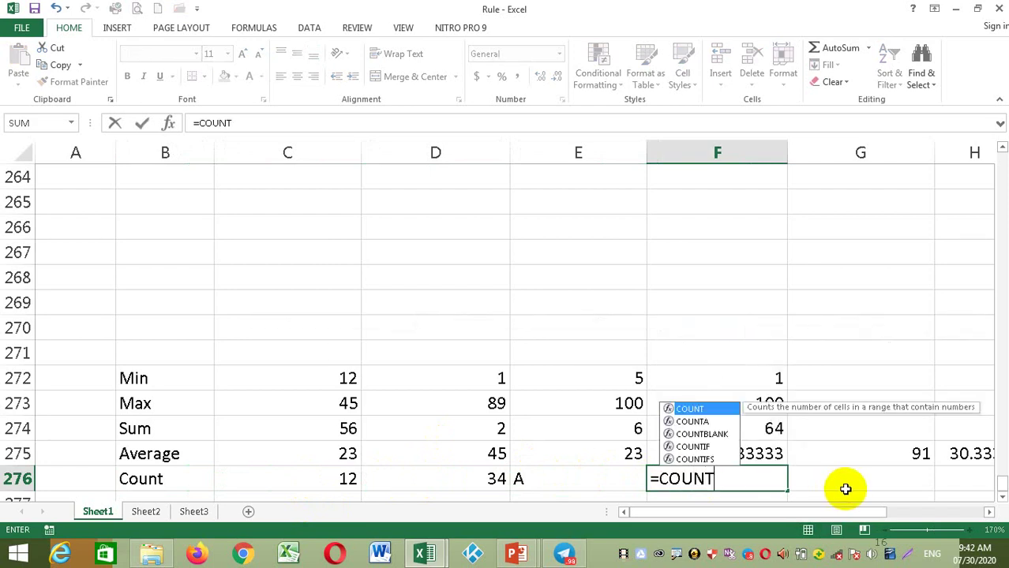
text(()
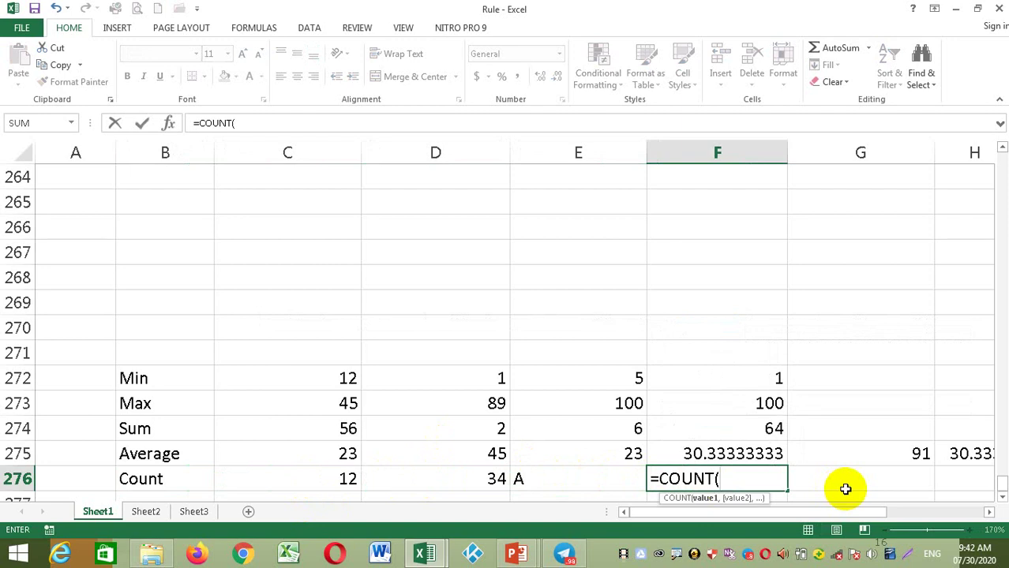
drag(290, 475, 553, 478)
text())
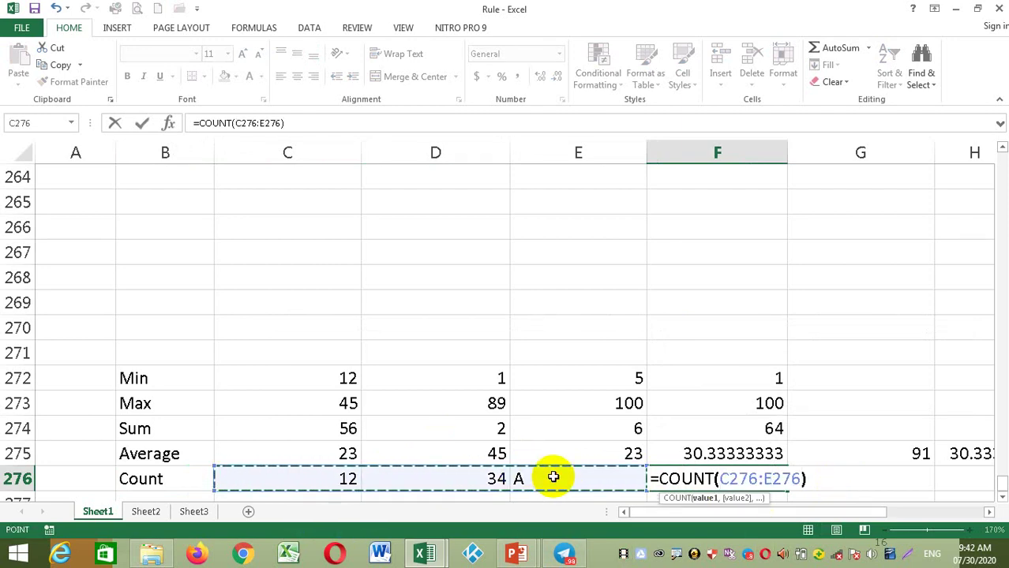
key(Return)
click(450, 480)
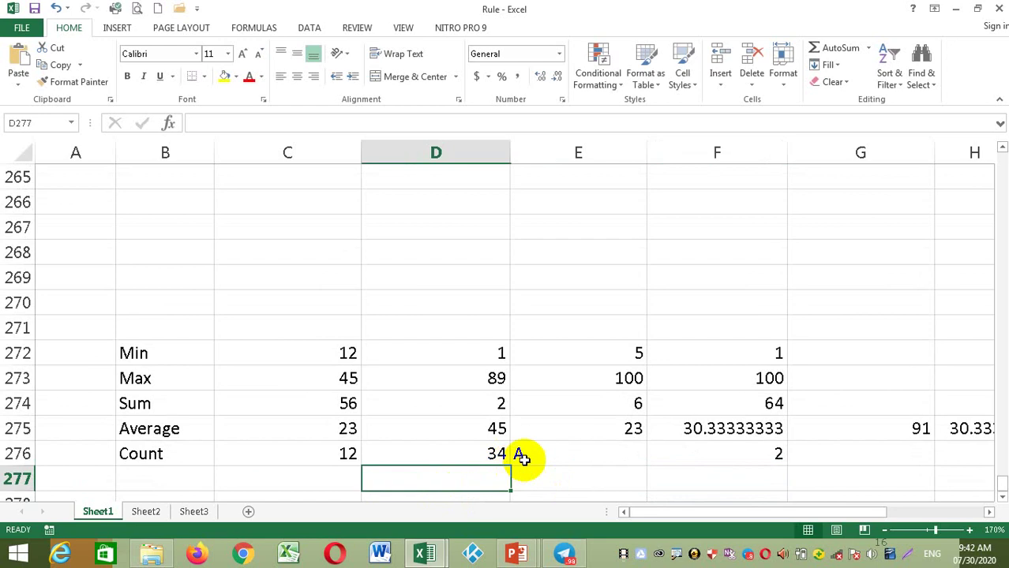
Step: Replace the letter in E276 with the number 12 and check the COUNT formula in F276
click(526, 456)
text(A)
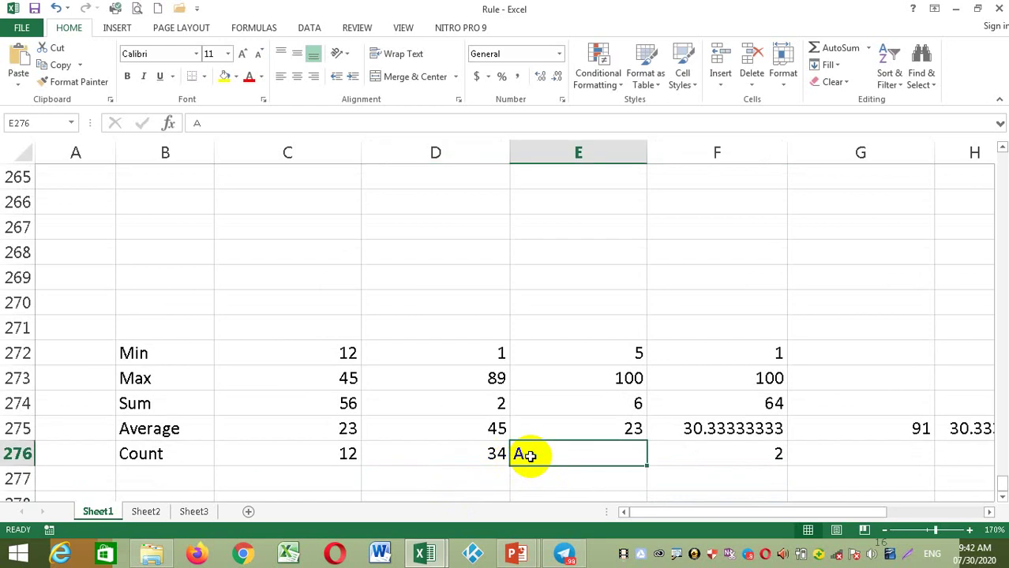
key(BackSpace)
text(12)
click(672, 455)
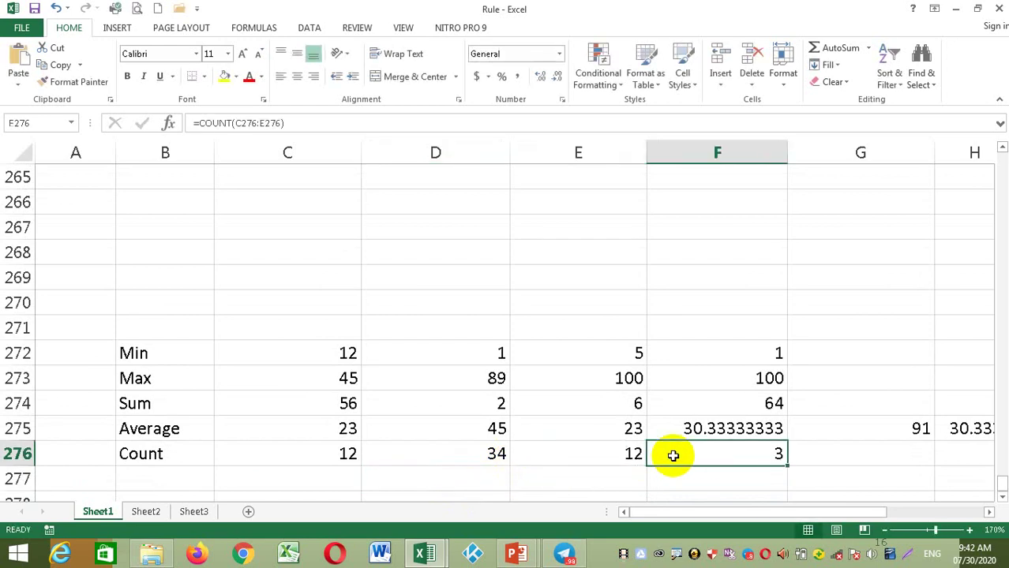
Step: Add a row labelled cOUNTA in B277 with the sample entries 12, 34 and a in C277:E277
click(301, 480)
click(182, 475)
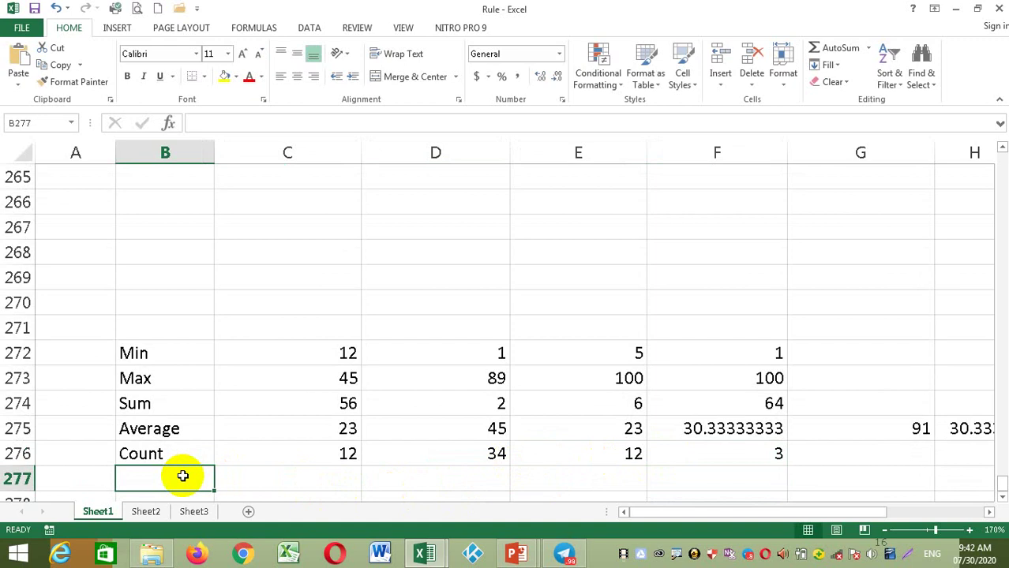
text(cOUN)
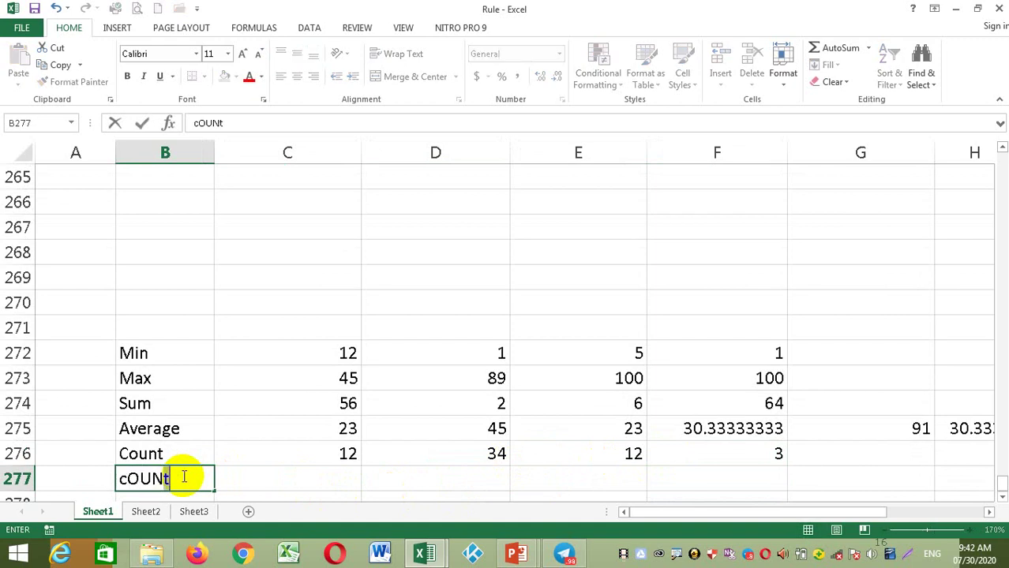
text(TA)
key(Tab)
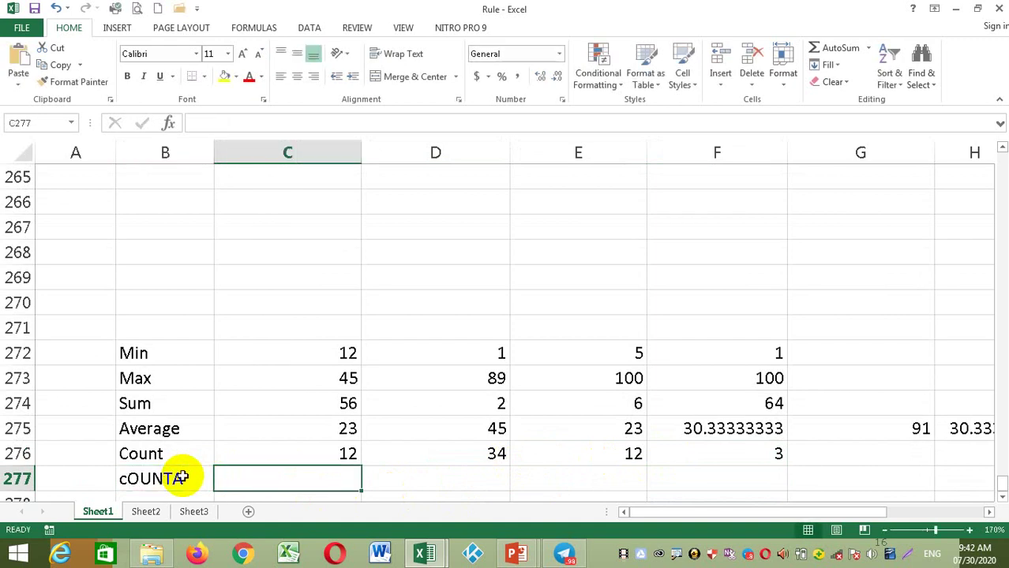
text(12)
key(Tab)
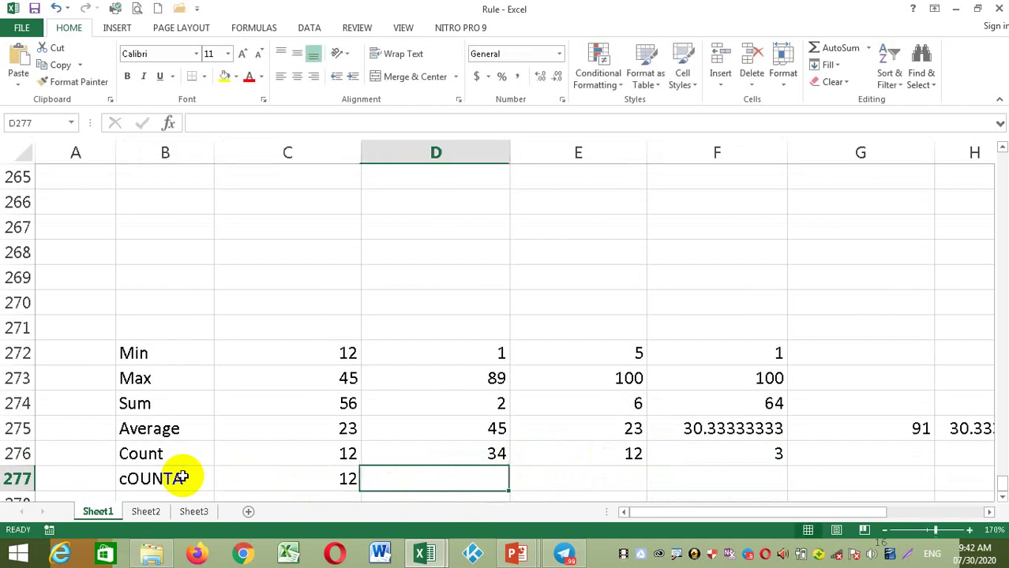
text(34)
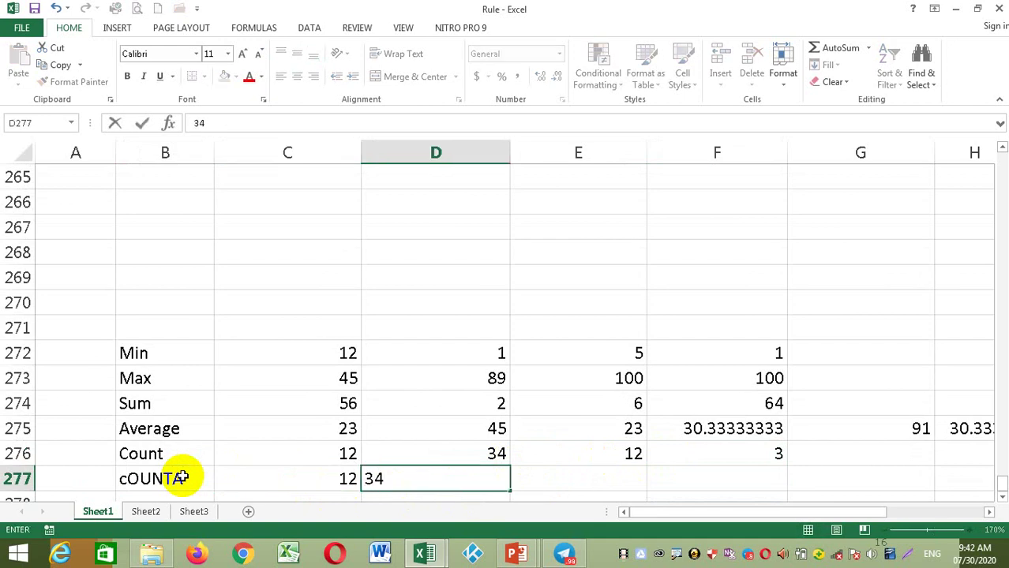
key(Tab)
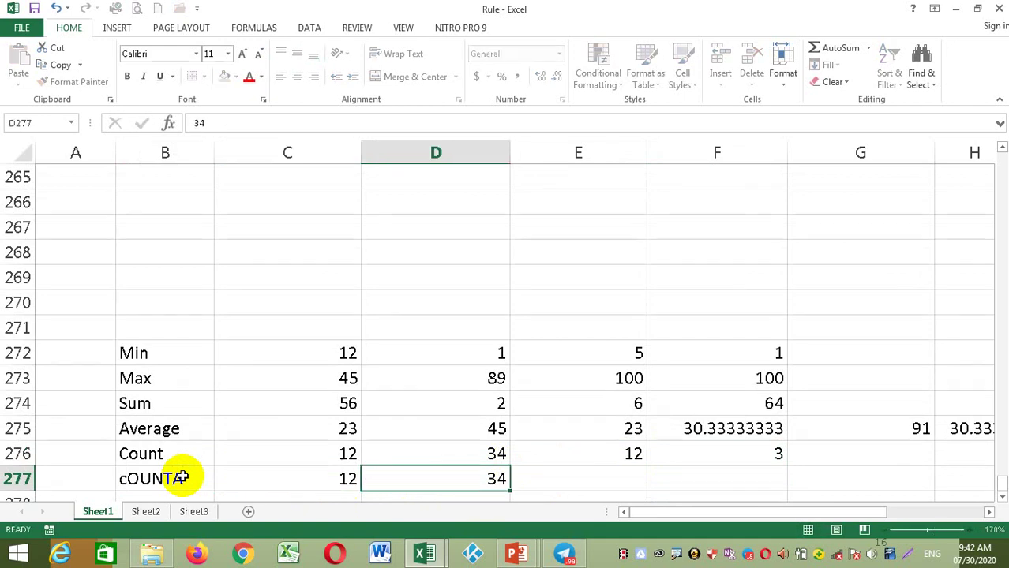
text(a)
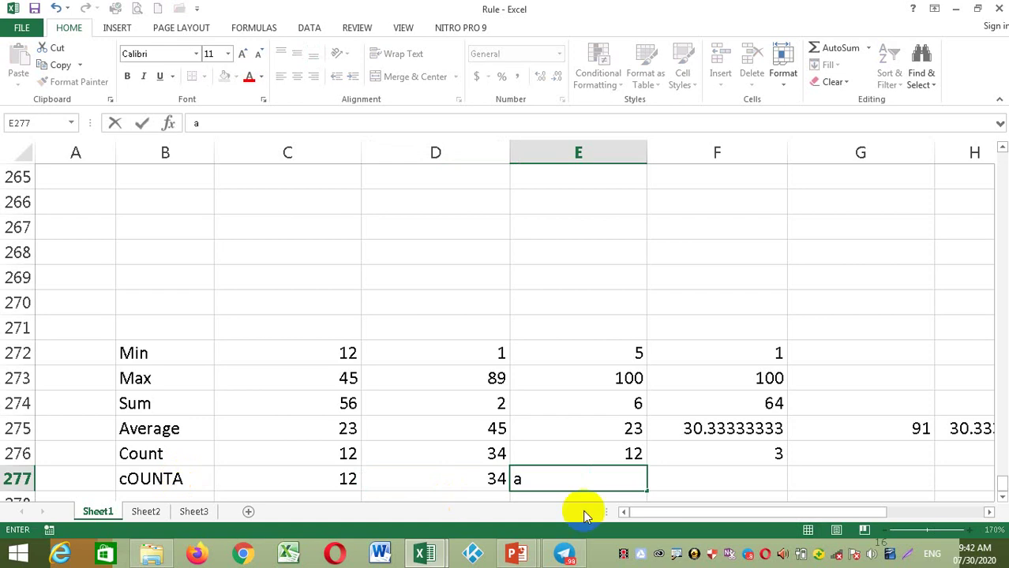
Step: Count the non-empty cells of C277:E277 in cell F277 with the COUNTA function and check the formula against the text entry in E277
click(666, 481)
text(=COUNTI)
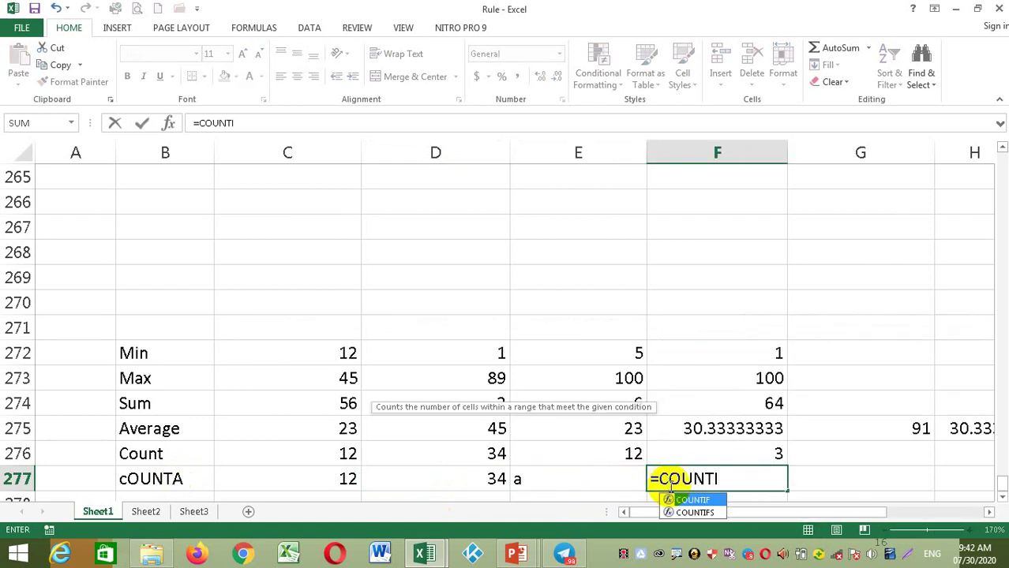
key(BackSpace)
text(A)
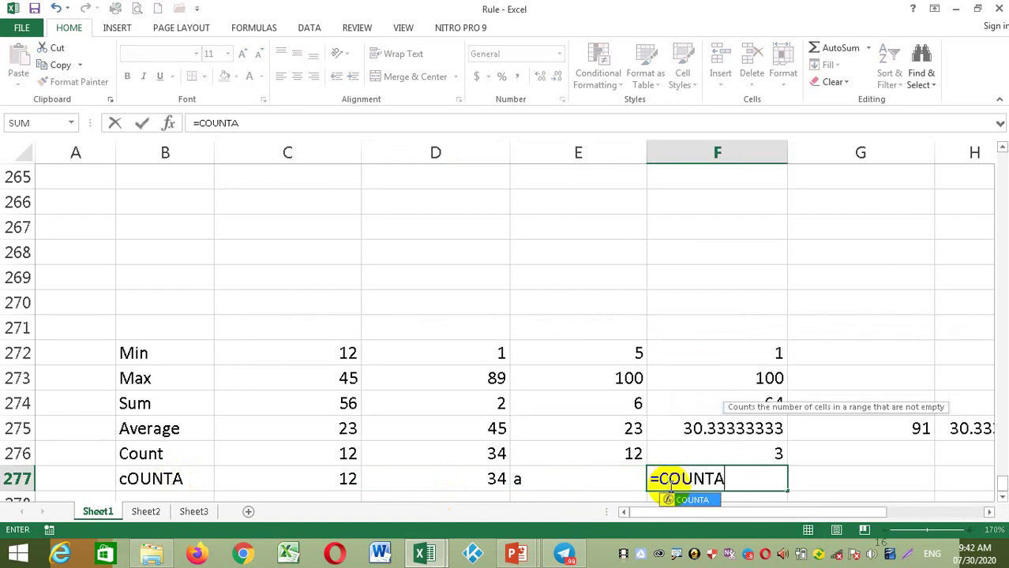
text(()
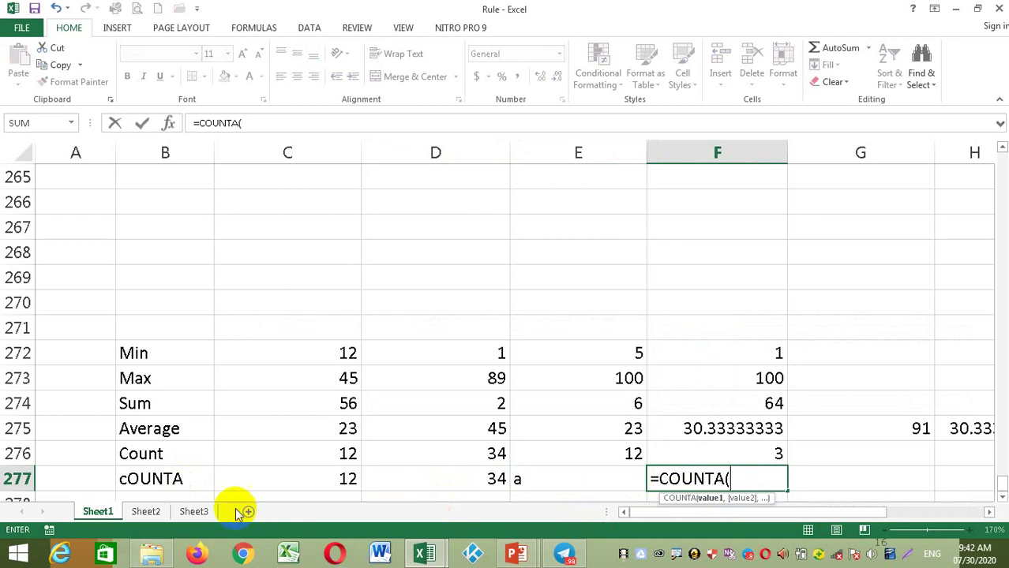
drag(266, 487, 536, 470)
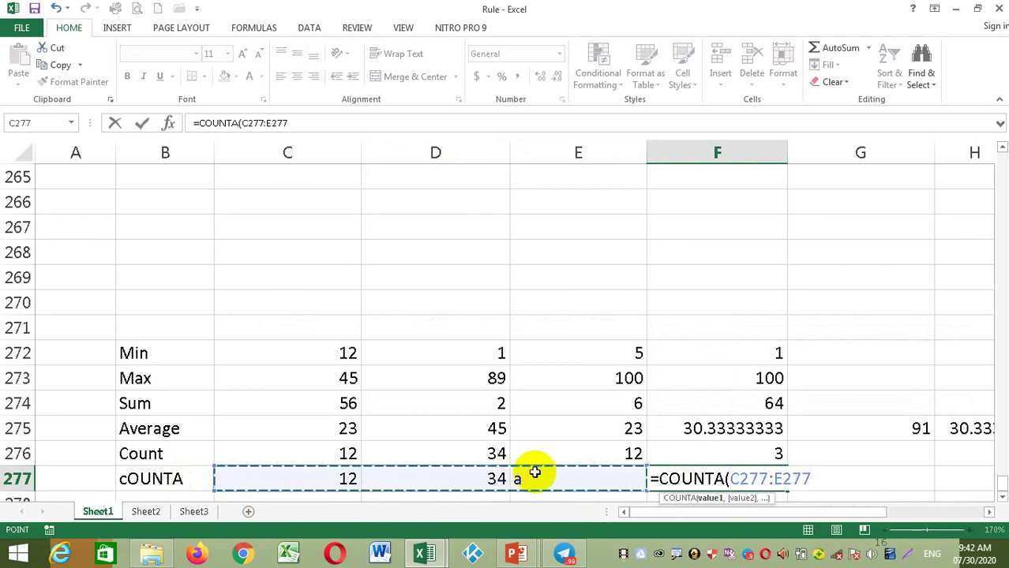
text())
key(Return)
click(755, 457)
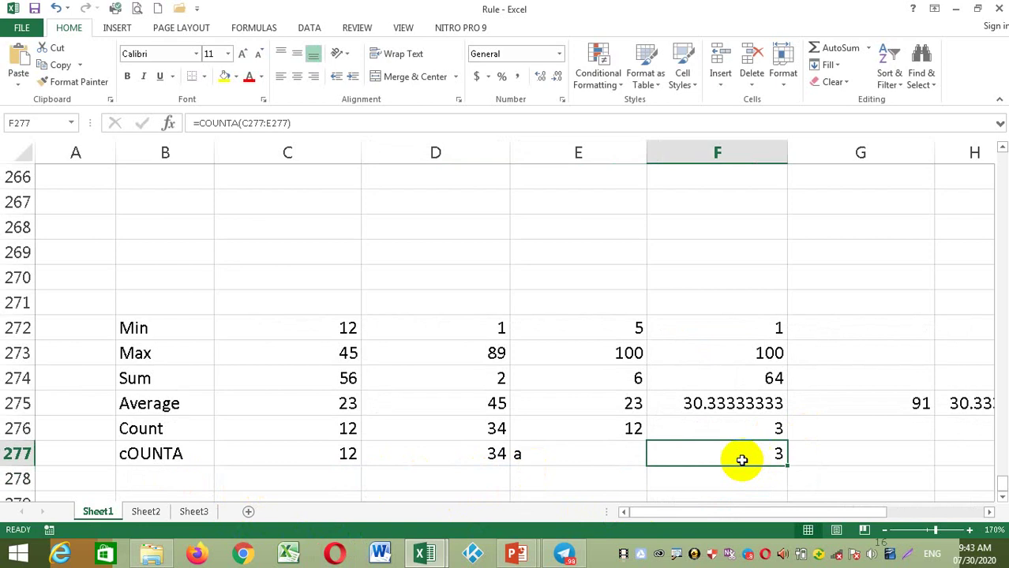
click(603, 460)
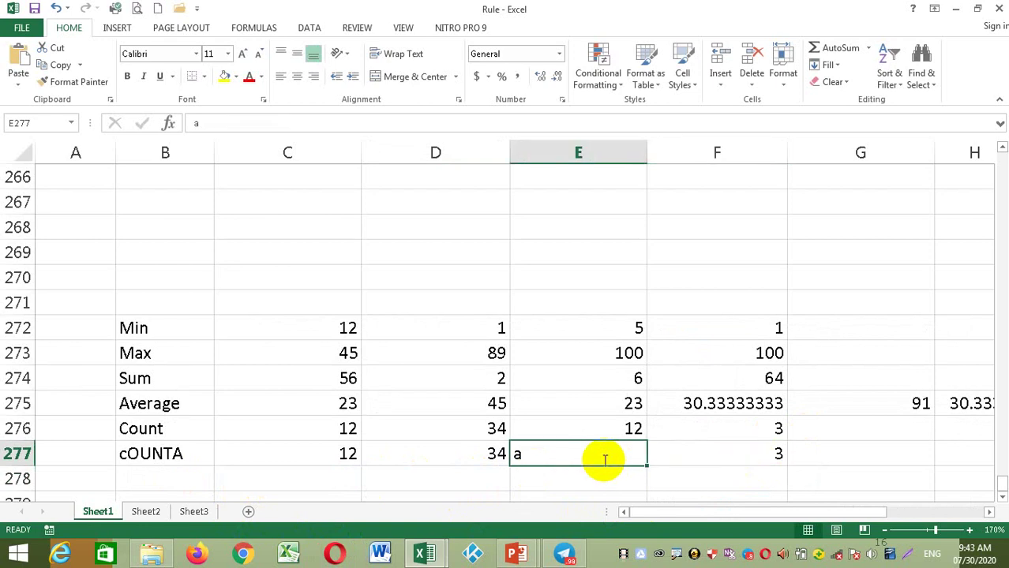
Step: Test the COUNTA formula in F277 by changing E277 to the number 12 and back to the letter a
text(12)
click(698, 457)
click(619, 456)
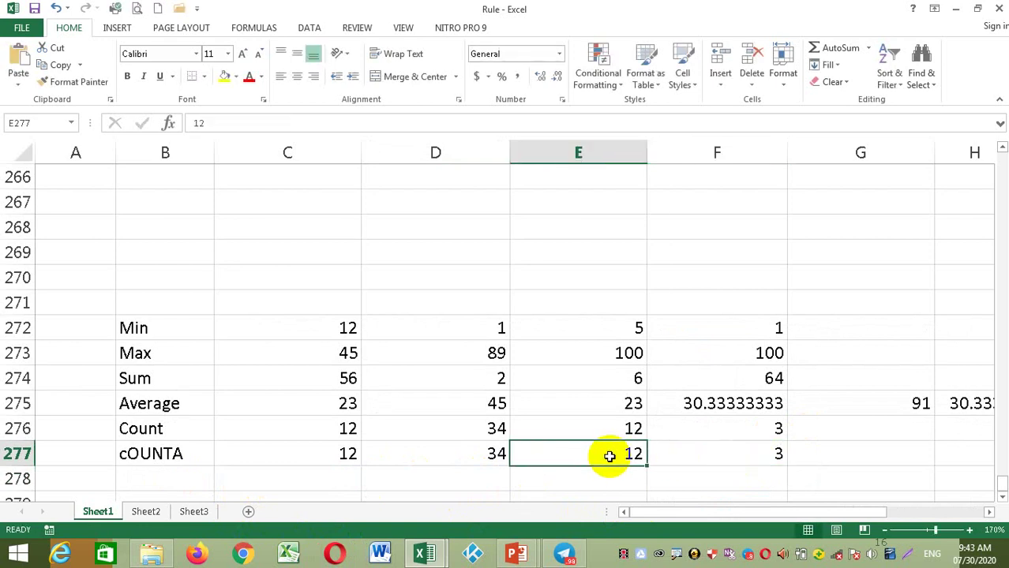
text(a)
click(688, 453)
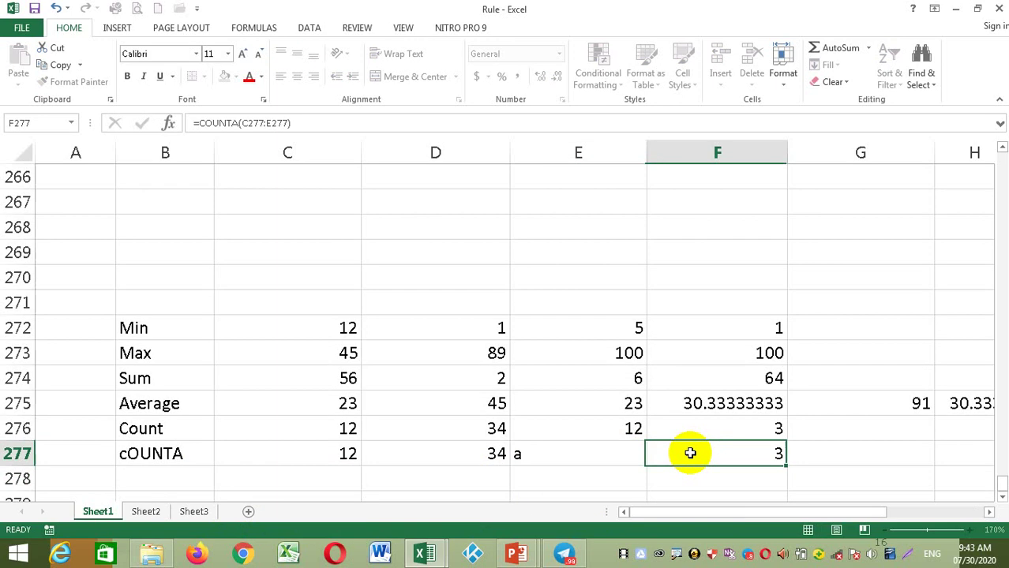
Step: Clear the entry in E277 and check the COUNTA formula in F277 against the empty cell
click(619, 450)
key(BackSpace)
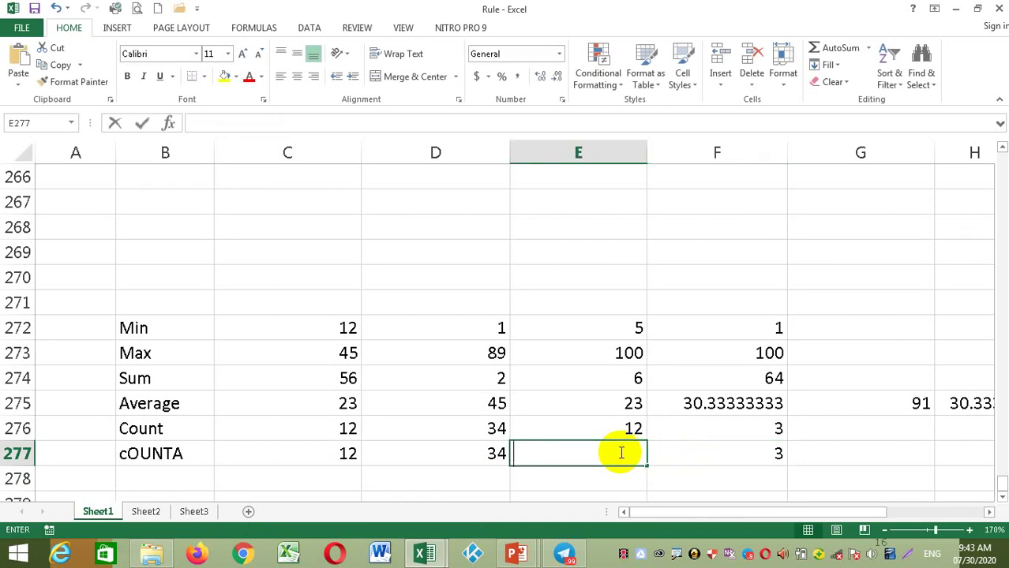
click(665, 452)
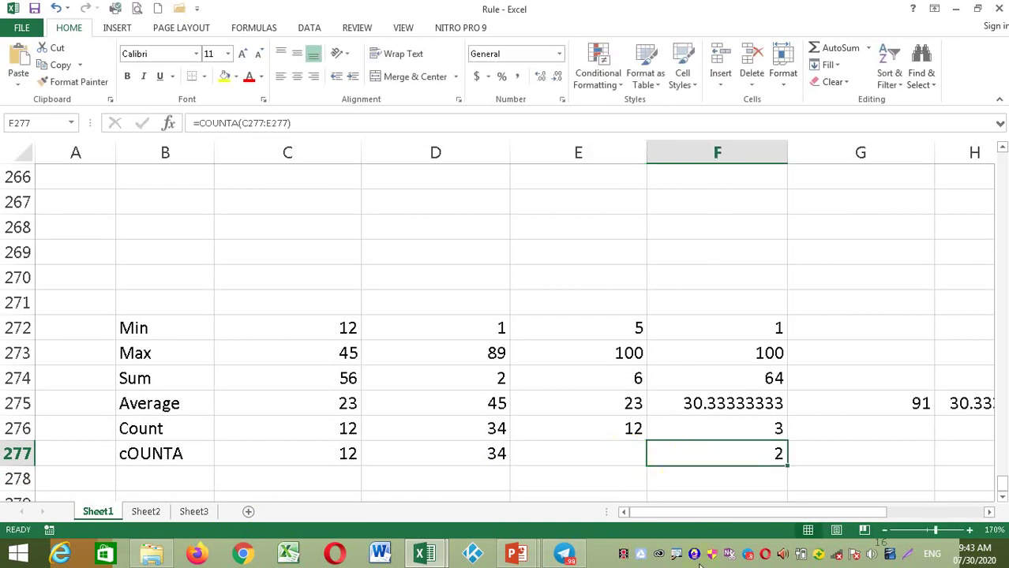
Step: Switch to the PowerPoint slide show to look up the countblank() function, and return to the Rule workbook in Excel
click(531, 555)
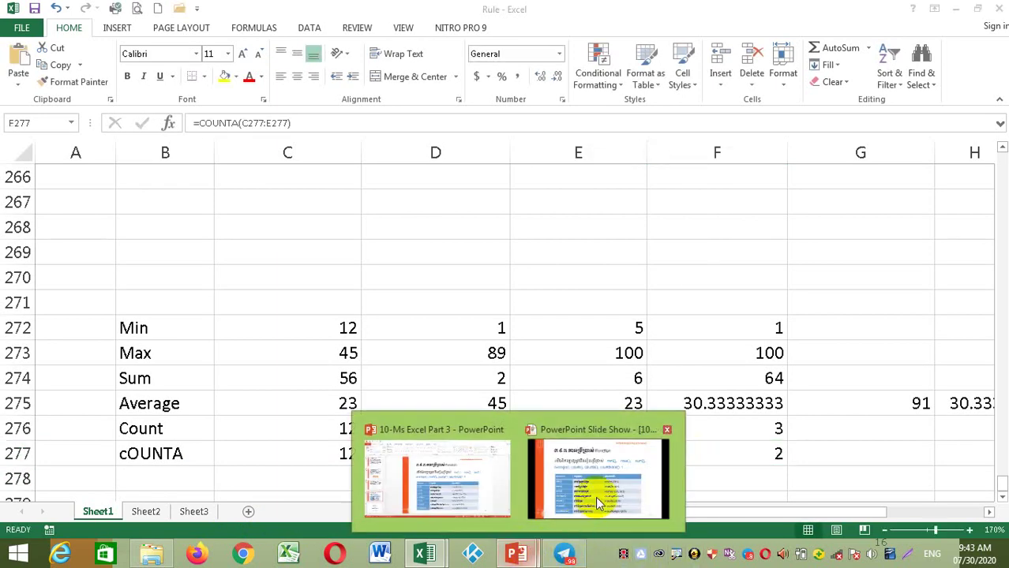
click(597, 499)
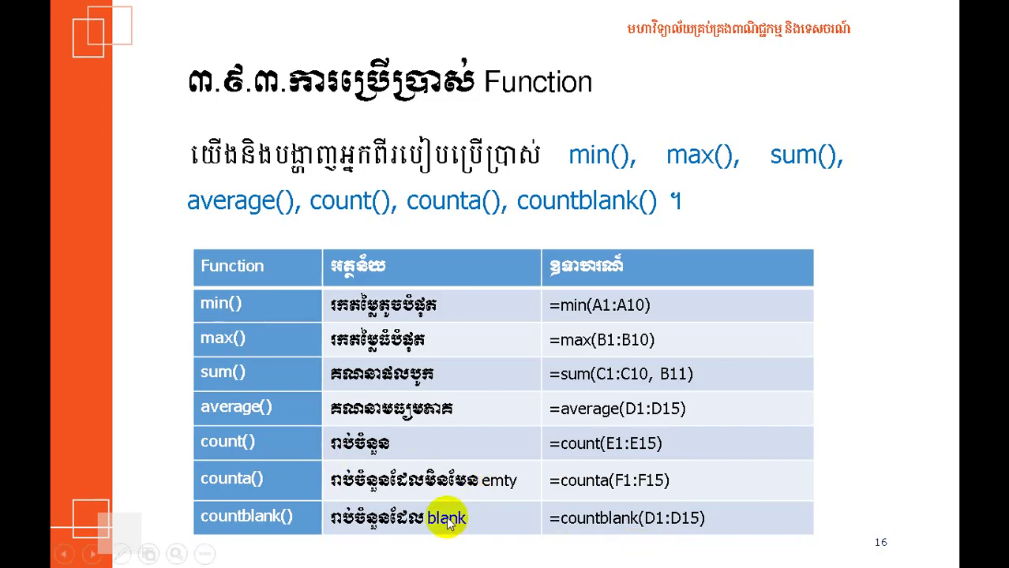
key(super+d)
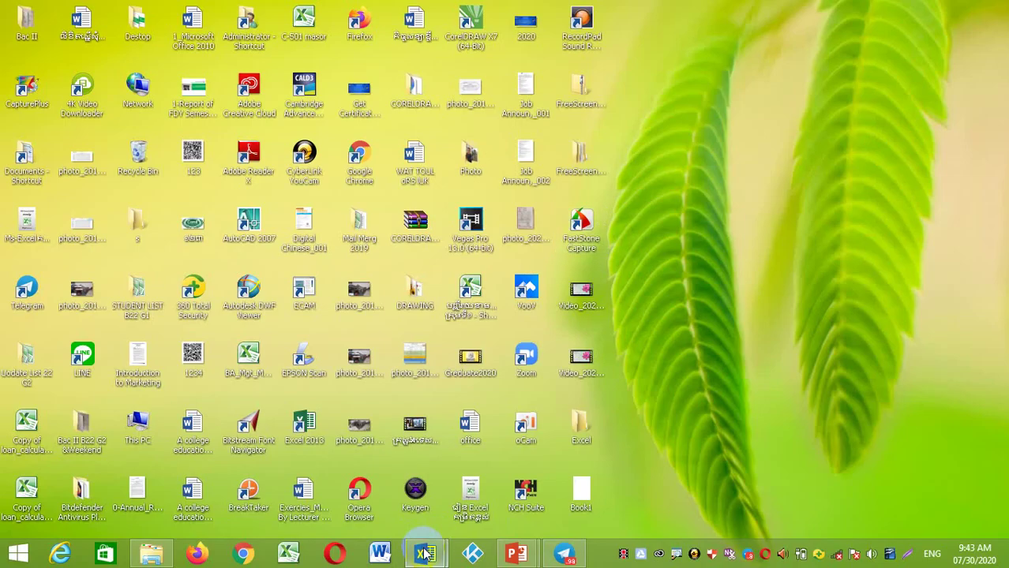
mouse_move(424, 554)
click(458, 498)
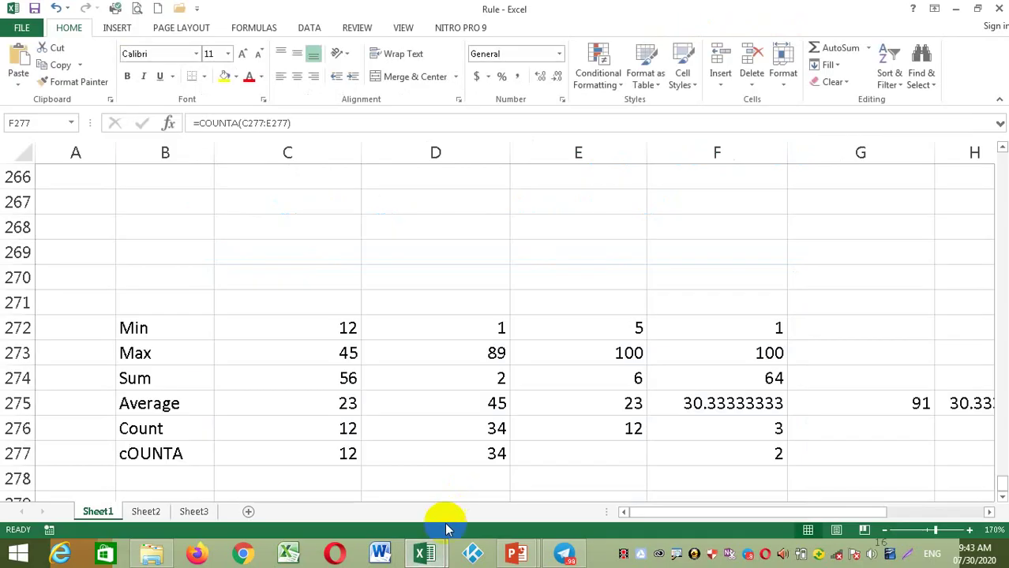
Step: Label a new row Countblank in cell B278, below the cOUNTA row
click(175, 479)
text(cO)
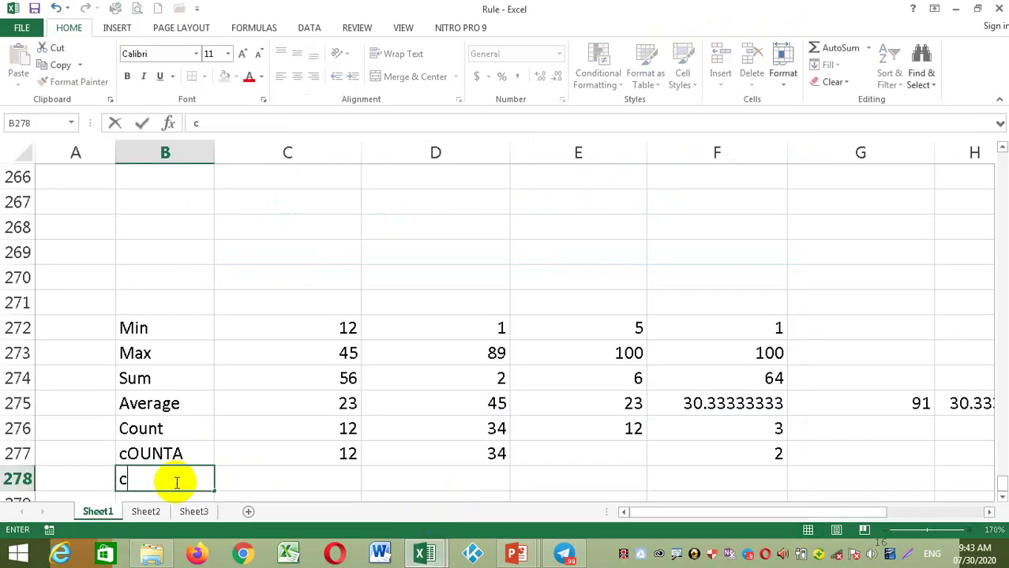
key(BackSpace)
key(BackSpace)
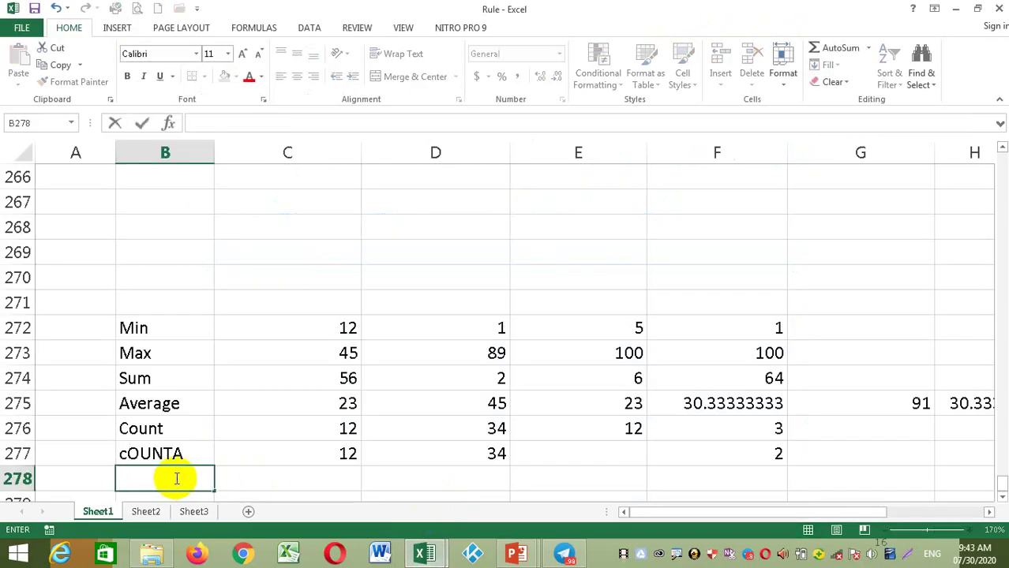
text(Coun)
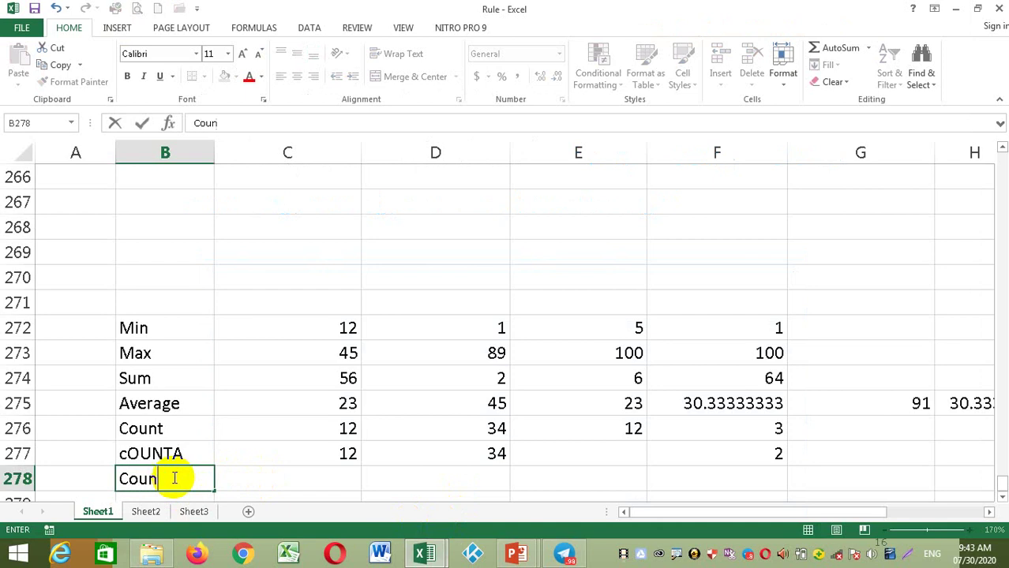
text(tblan)
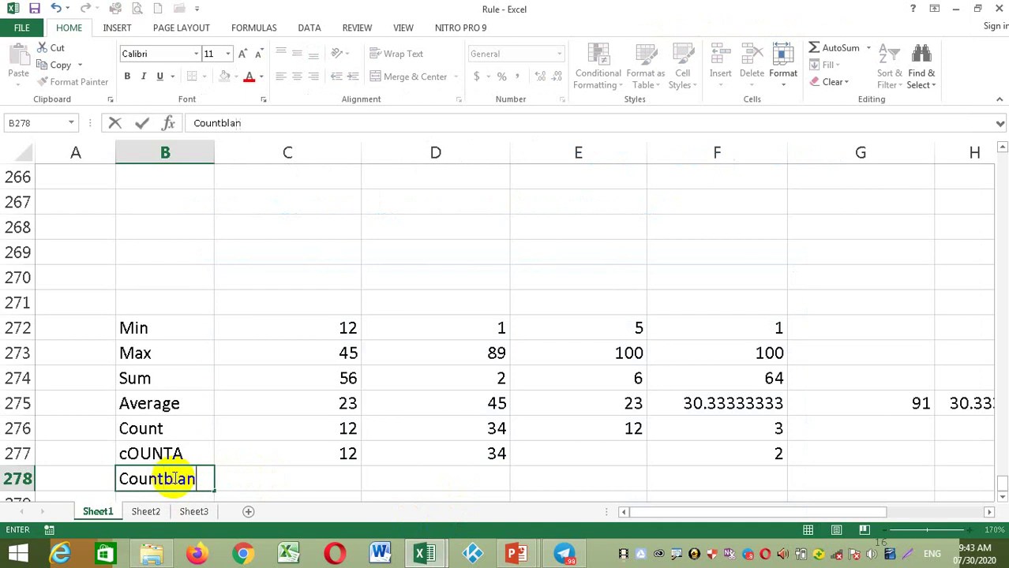
text(k)
key(Tab)
Step: Enter the sample values 12 in C278 and 25 in E278, leaving D278 blank
text(12)
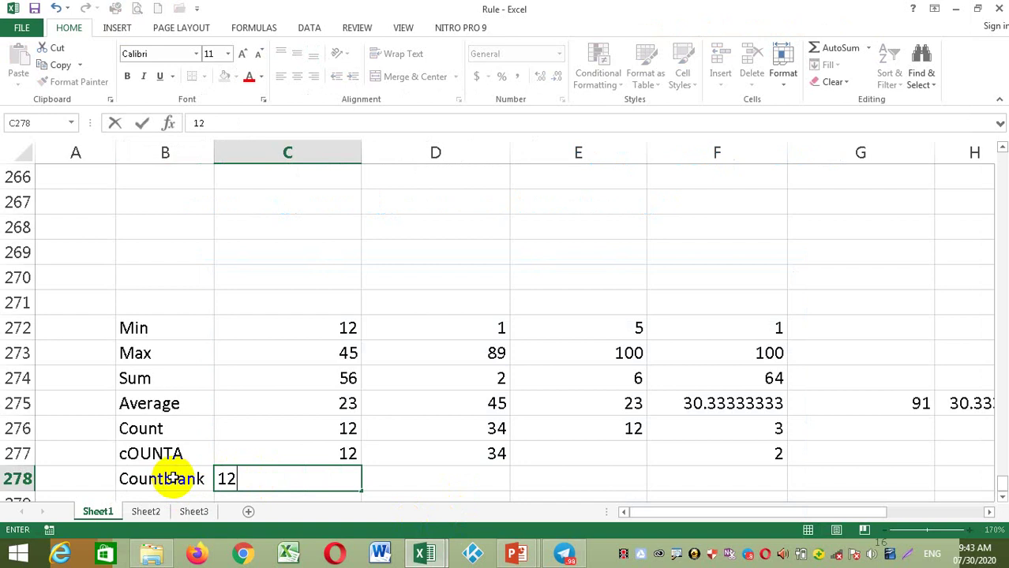
click(481, 473)
click(552, 473)
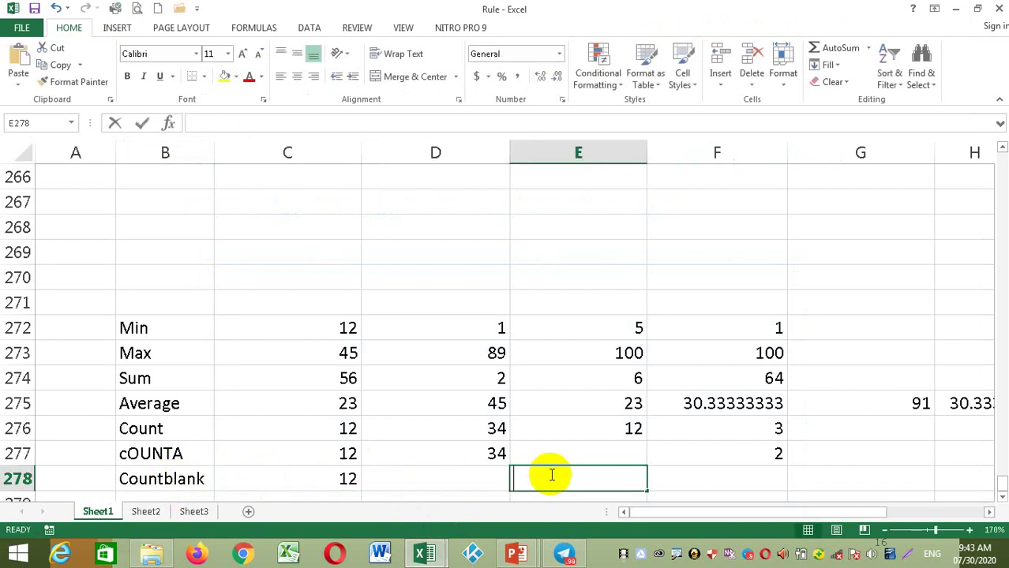
text(25)
Step: Count the blank cells of C278:E278 in cell F278 with the COUNTBLANK function and check the formula
click(673, 474)
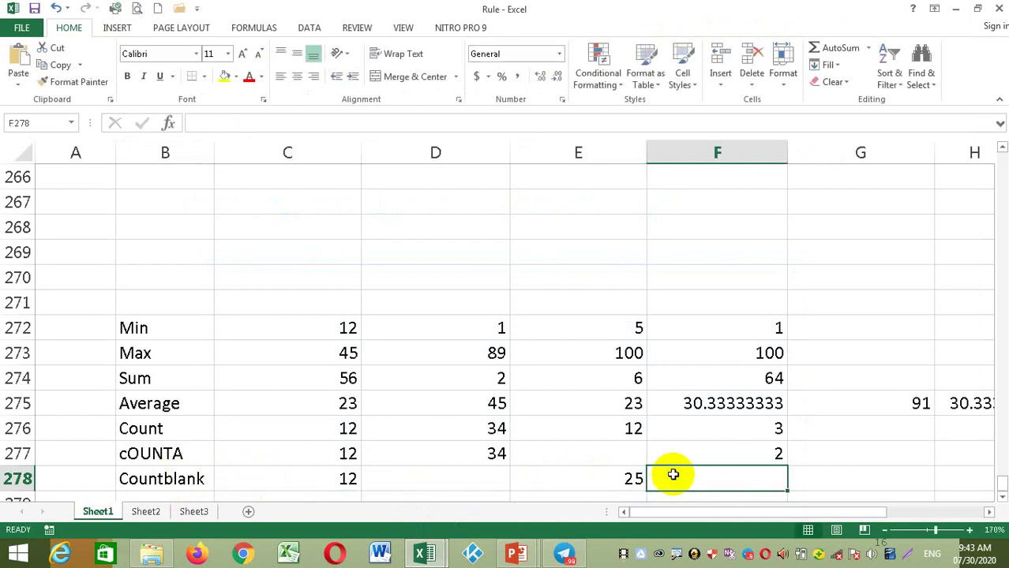
text(=coun)
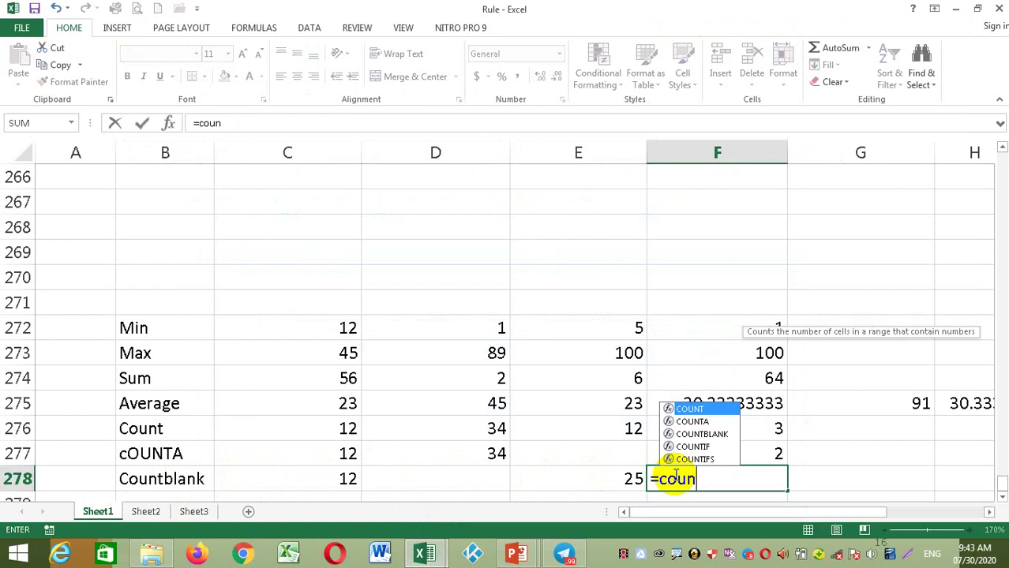
text(tb)
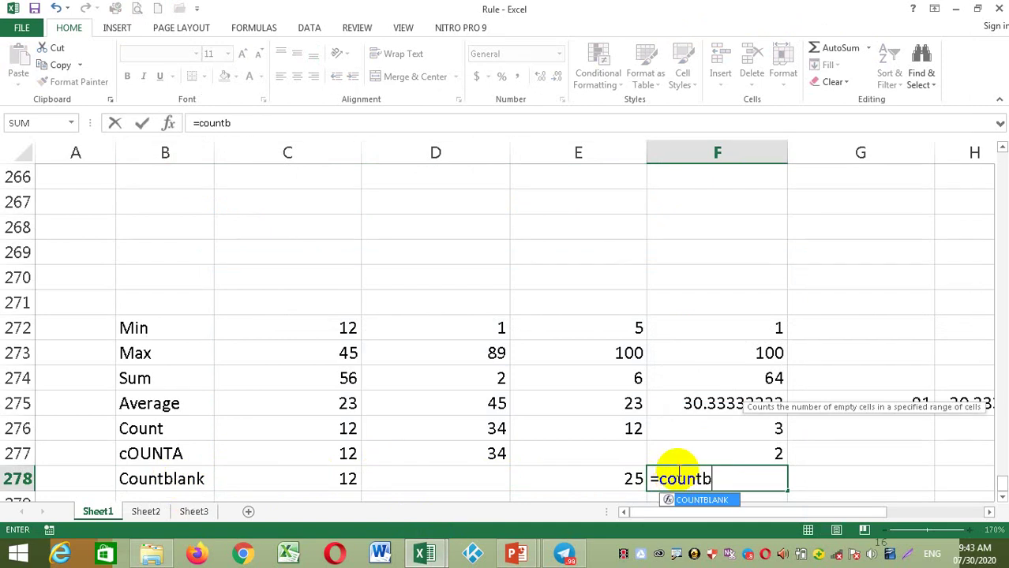
double_click(702, 500)
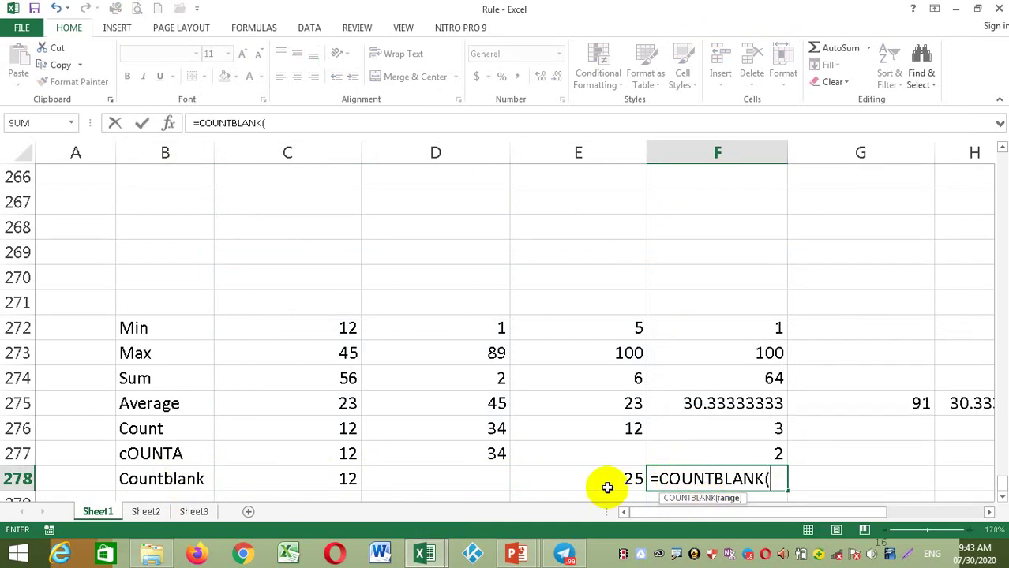
drag(360, 480, 520, 478)
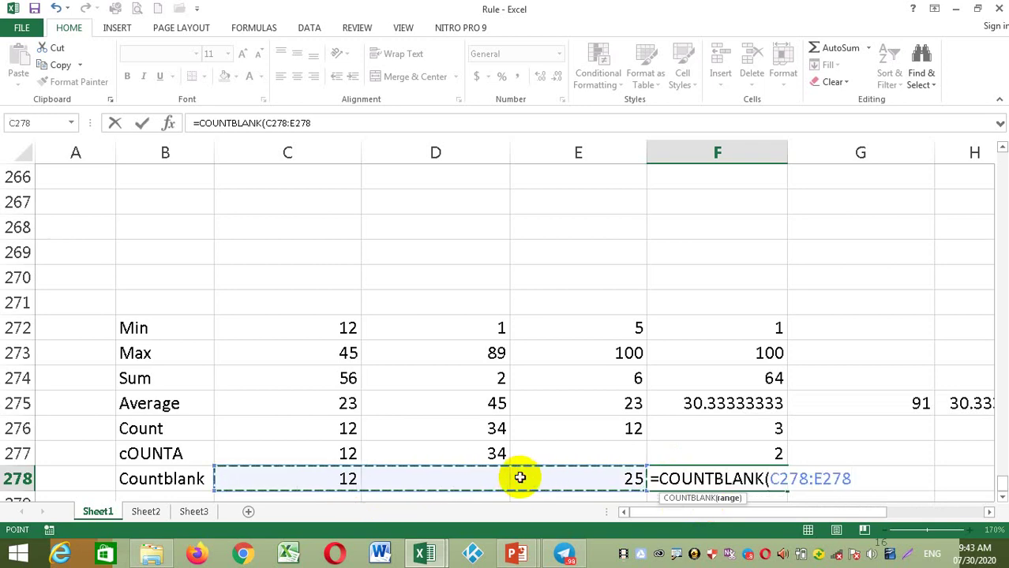
text())
key(Return)
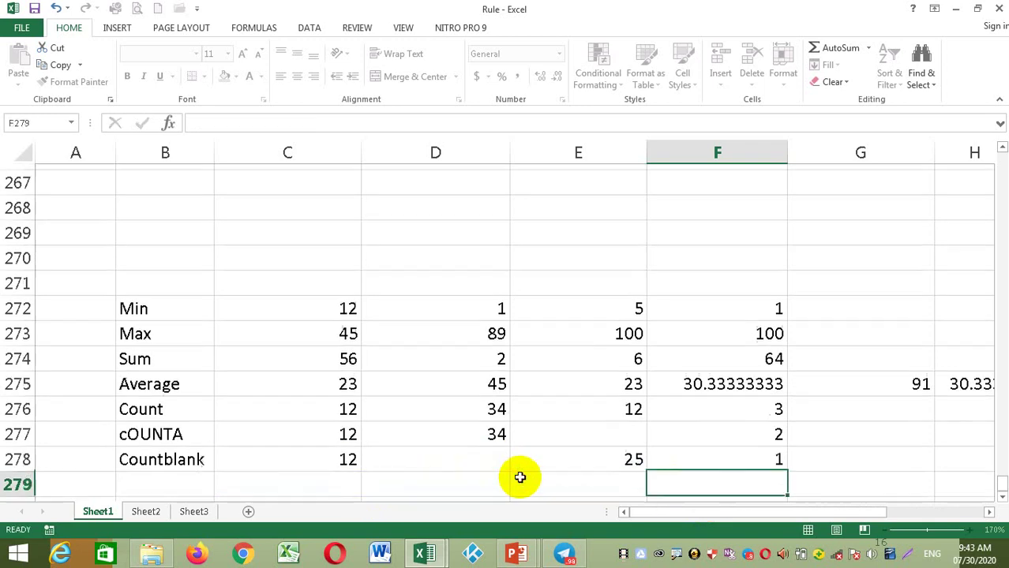
click(669, 453)
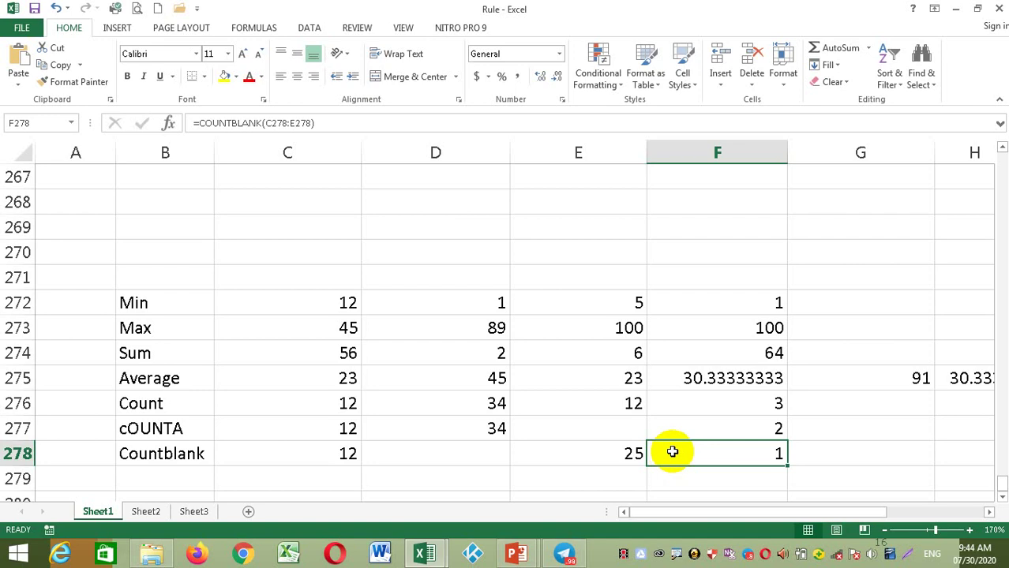
Step: Switch to the PowerPoint slide show and advance from the function table to the closing slide
click(516, 554)
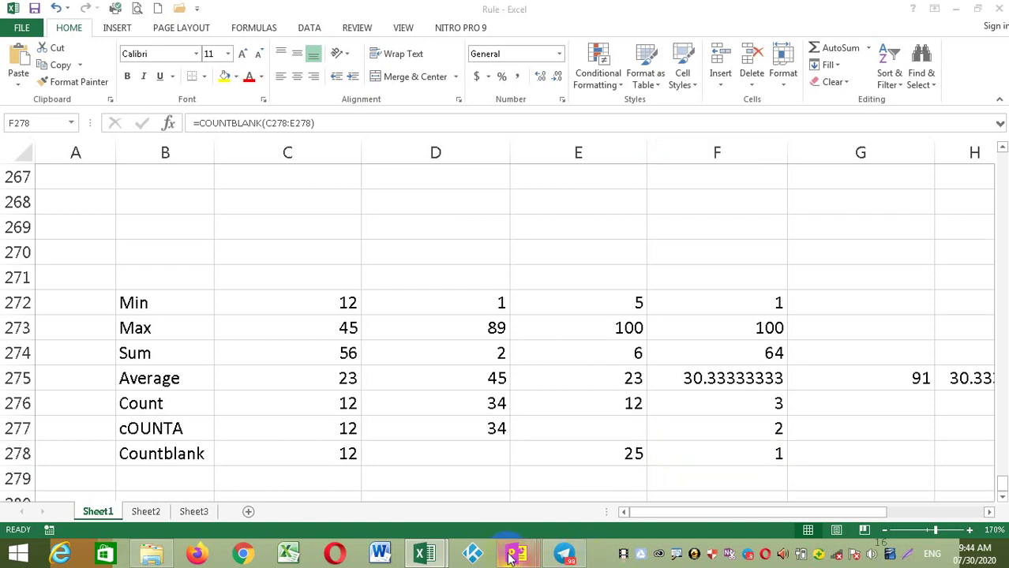
click(572, 522)
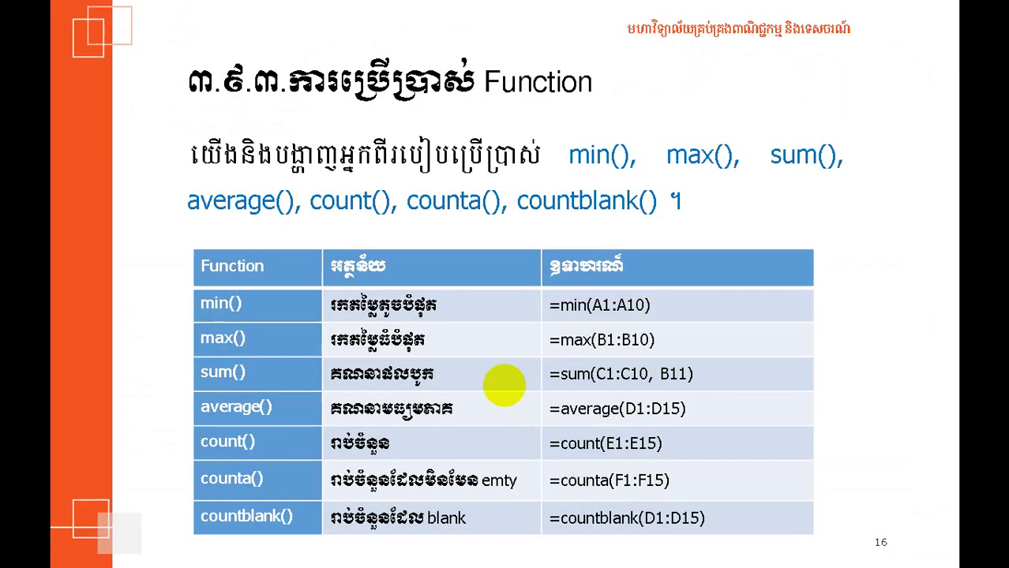
click(503, 385)
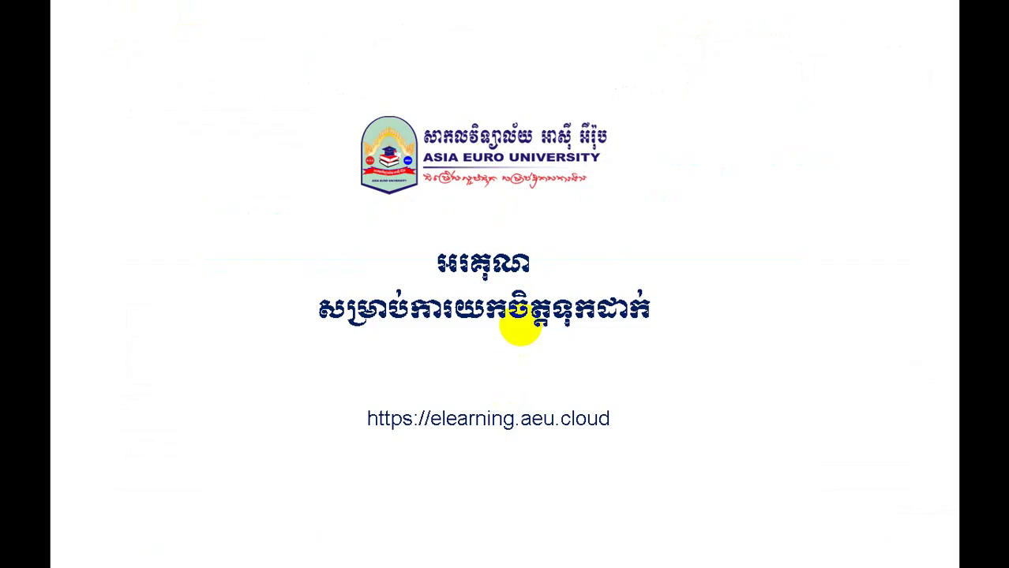